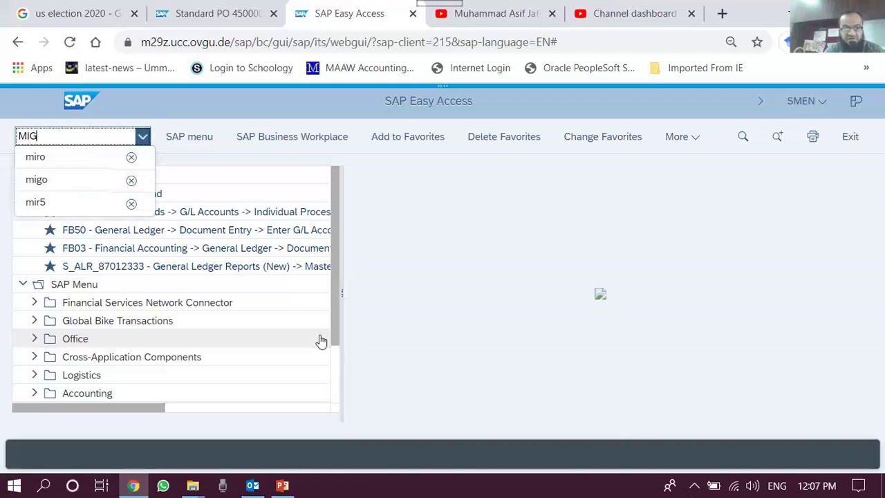
# Open the goods movement transaction MIGO from the SAP Easy Access screen
pyautogui.press('BackSpace')
pyautogui.write('o')
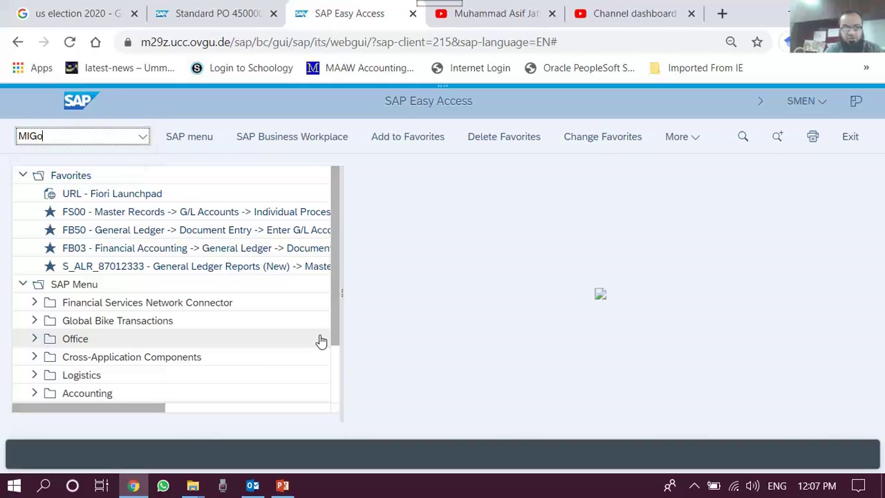
pyautogui.press('BackSpace')
pyautogui.write('O')
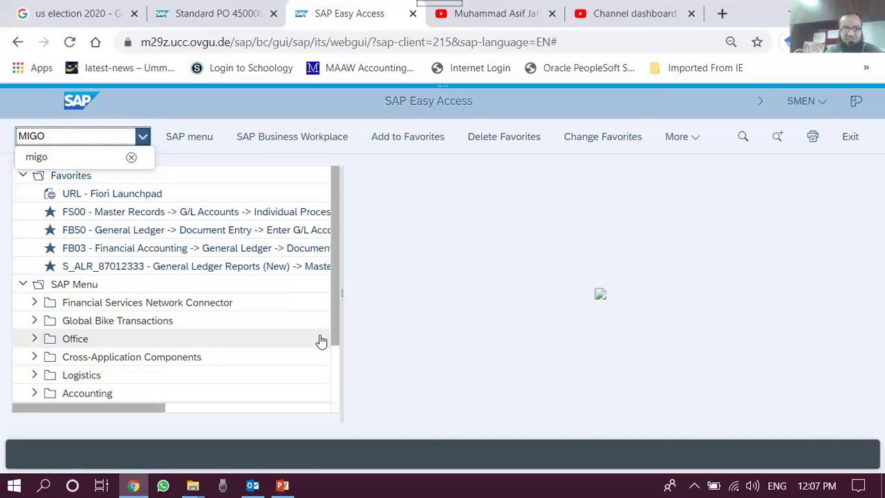
pyautogui.press('Return')
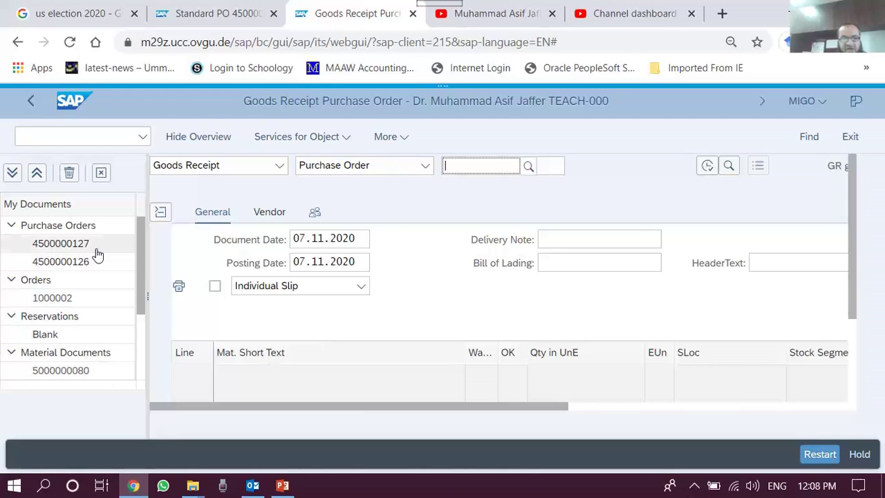
# Hide the document overview beside the goods receipt form
pyautogui.click(213, 137)
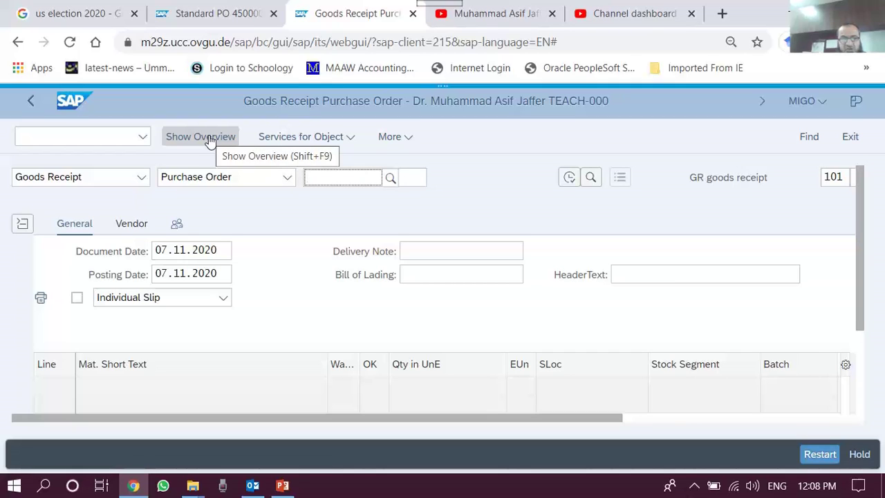
pyautogui.click(209, 137)
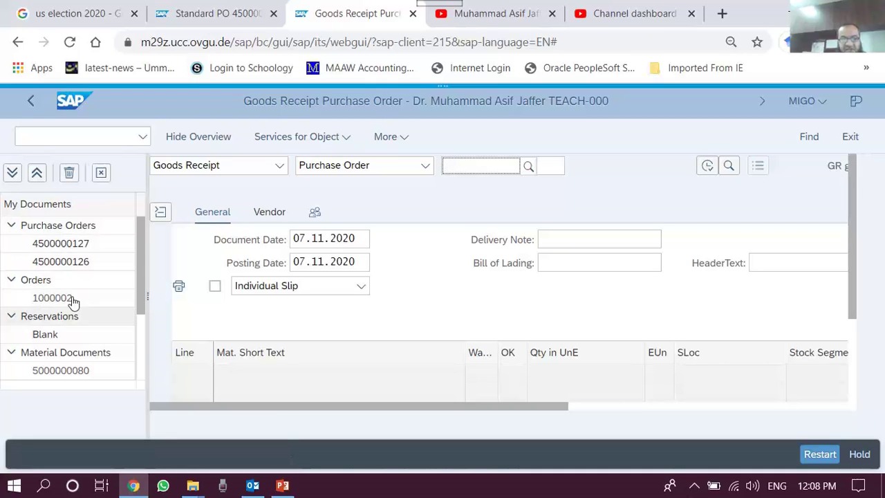
pyautogui.click(193, 146)
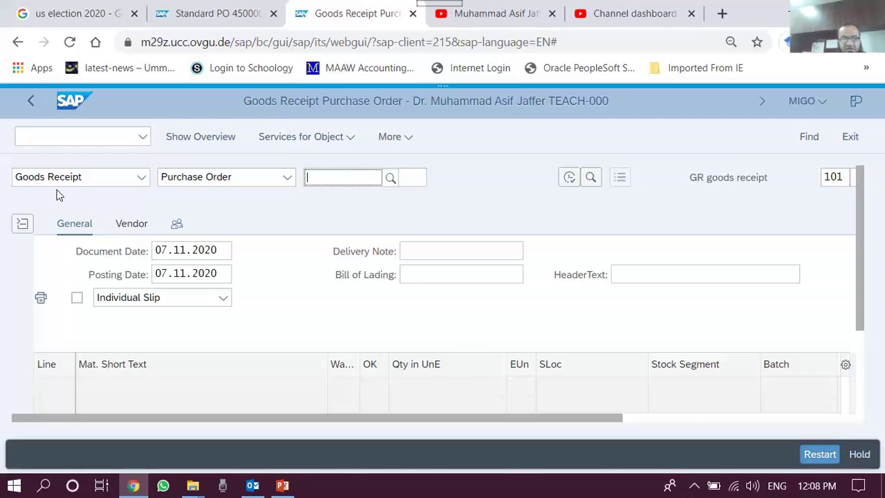
# Change the transaction action from Goods Receipt to Display, keeping Material Document as the reference type
pyautogui.click(143, 179)
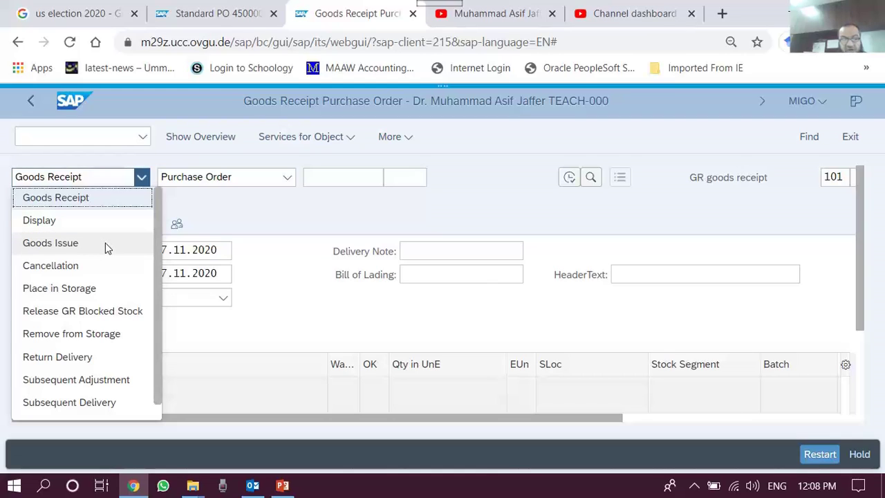
pyautogui.scroll(-1, 159, 311)
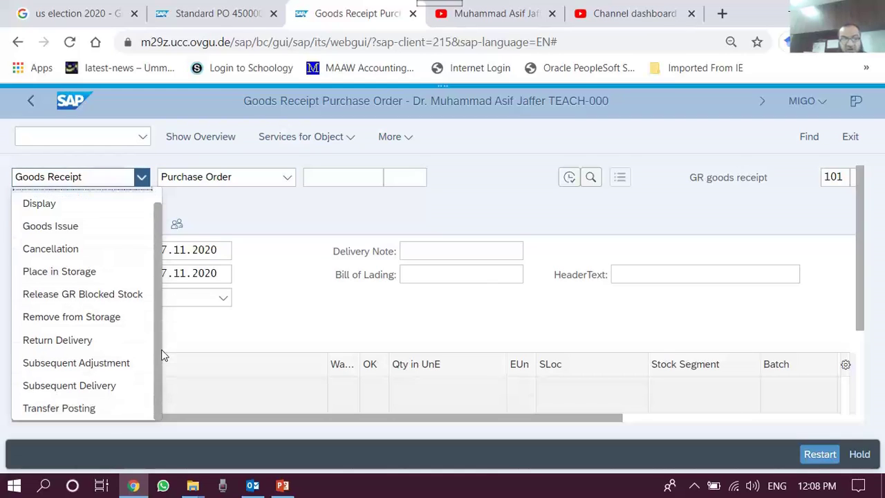
pyautogui.scroll(1, 161, 355)
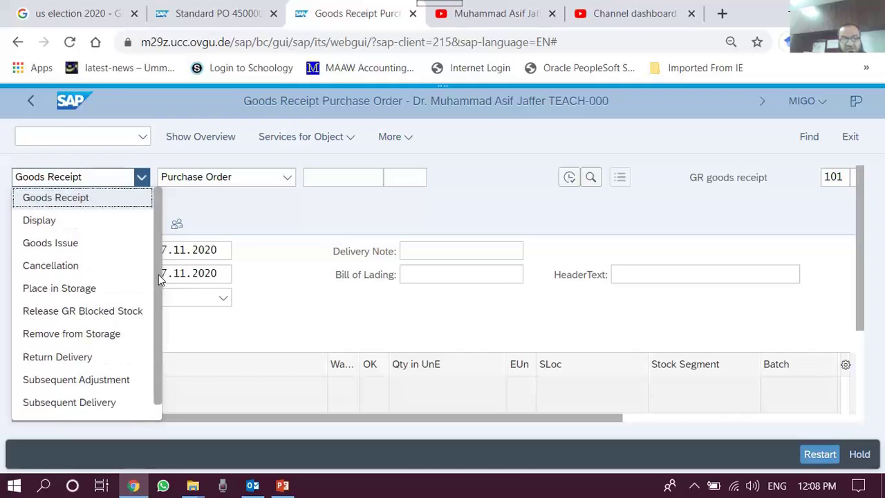
pyautogui.click(142, 181)
pyautogui.click(141, 181)
pyautogui.click(107, 223)
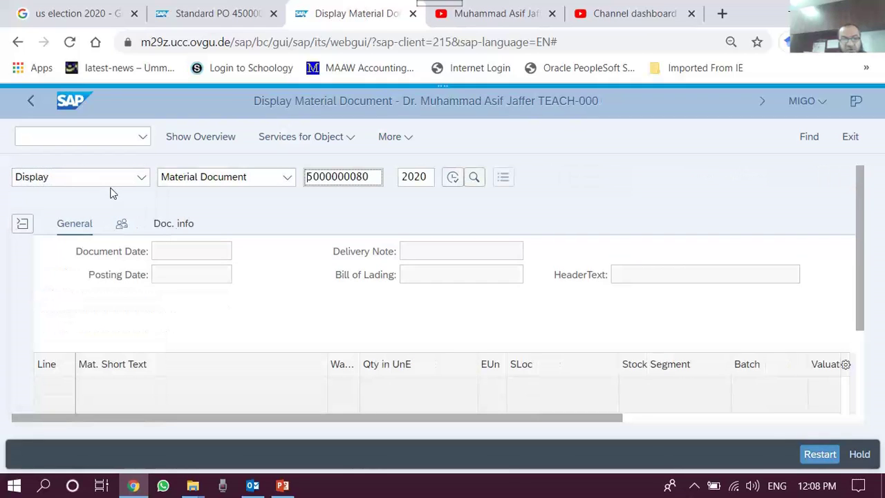
pyautogui.click(288, 178)
pyautogui.click(287, 178)
pyautogui.click(287, 178)
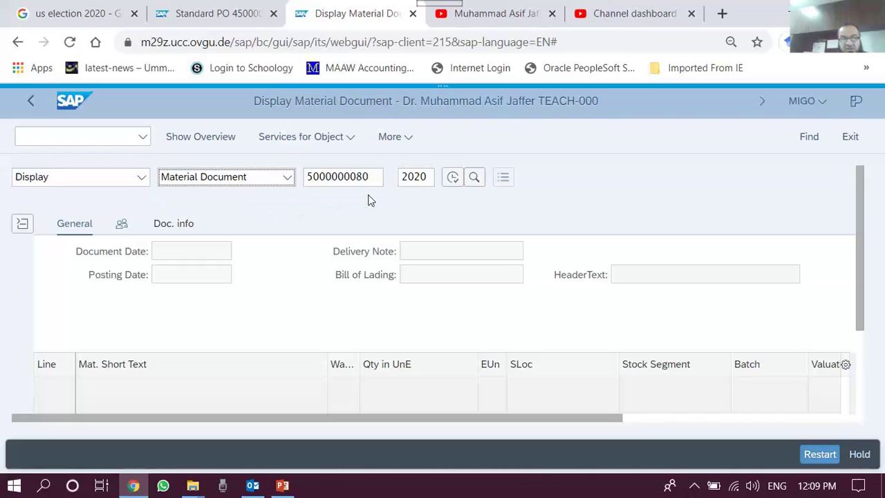
# Clear both the material document number and the document year
pyautogui.click(373, 175)
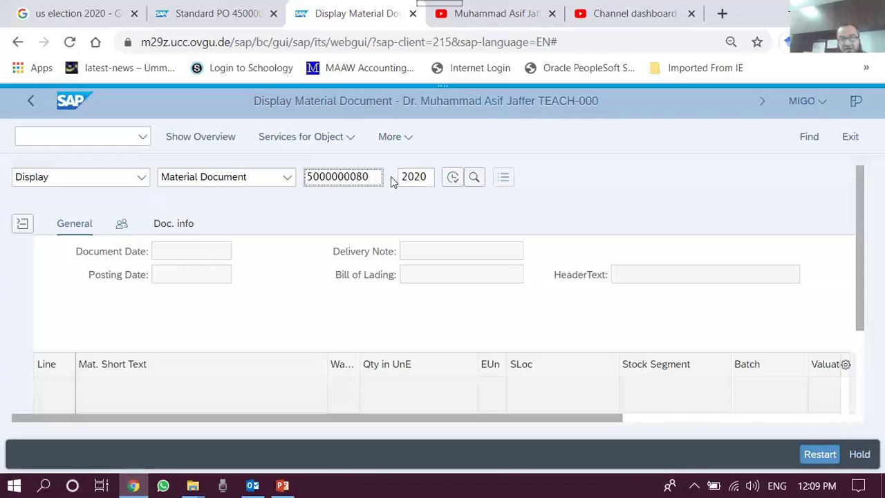
pyautogui.moveTo(380, 177); pyautogui.dragTo(305, 177)
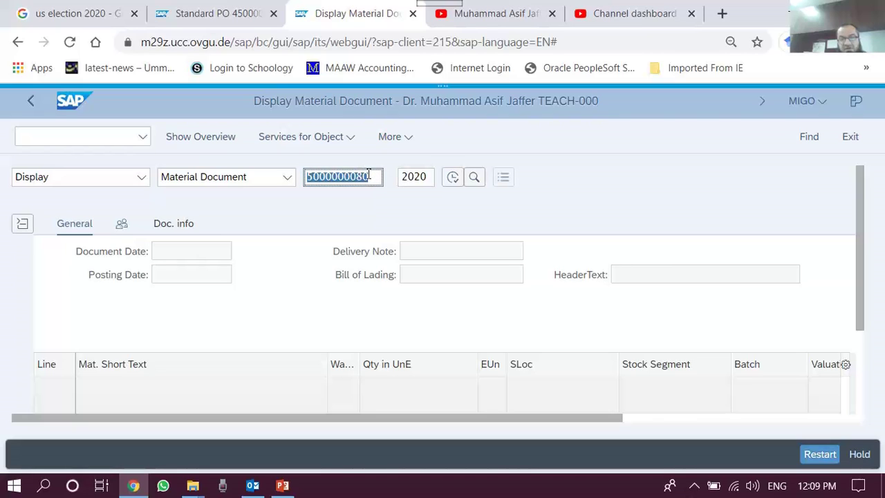
pyautogui.click(407, 178)
pyautogui.doubleClick(407, 178)
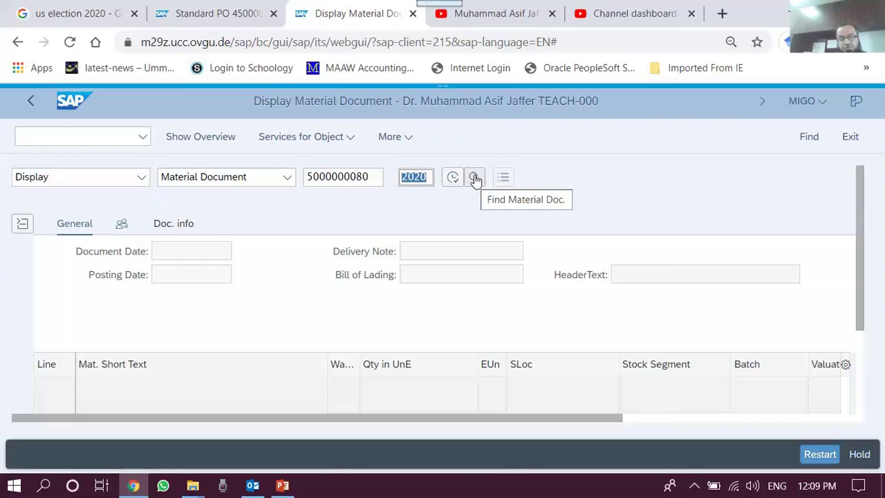
pyautogui.moveTo(374, 176); pyautogui.dragTo(308, 177)
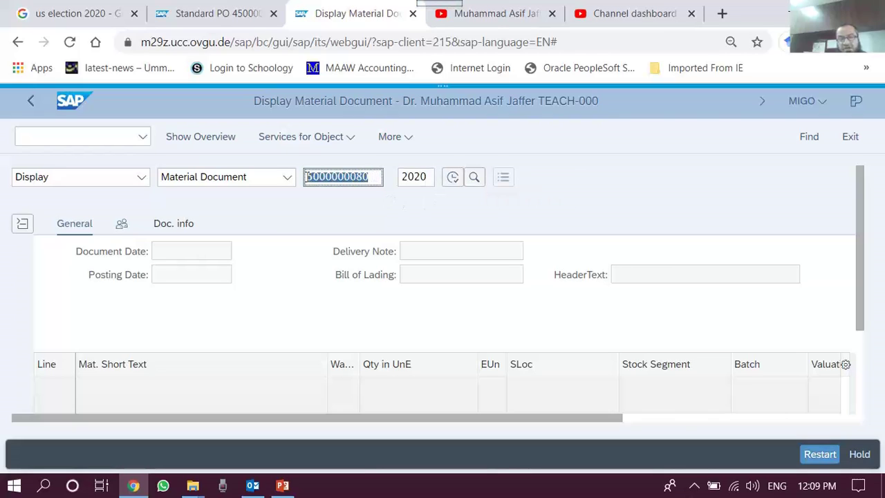
pyautogui.press('Delete')
pyautogui.click(406, 176)
pyautogui.moveTo(405, 177); pyautogui.dragTo(431, 177)
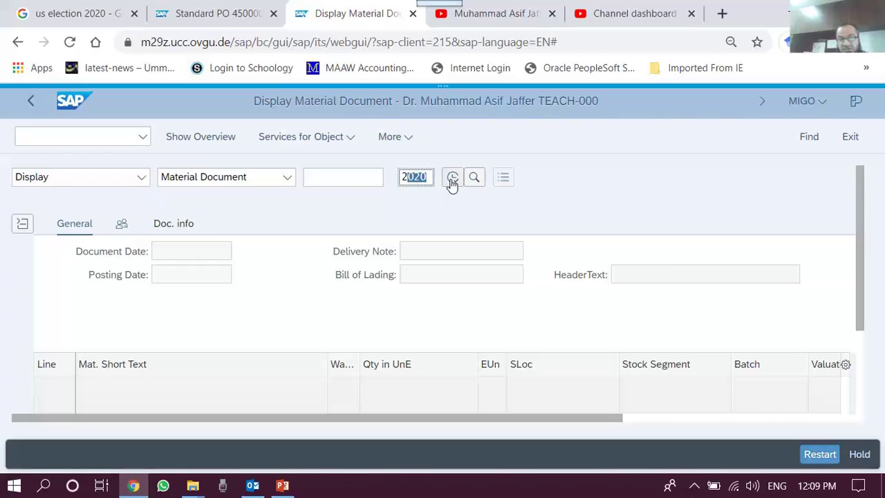
pyautogui.press('BackSpace')
pyautogui.press('BackSpace')
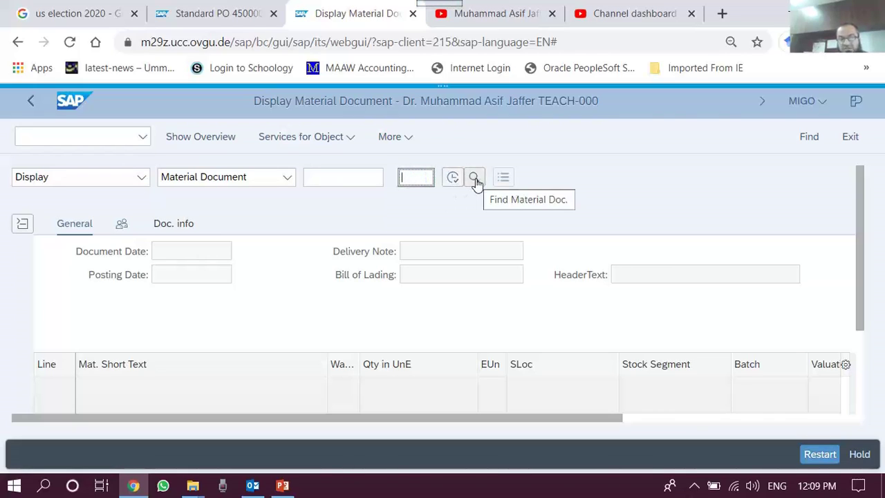
pyautogui.click(694, 485)
pyautogui.click(695, 428)
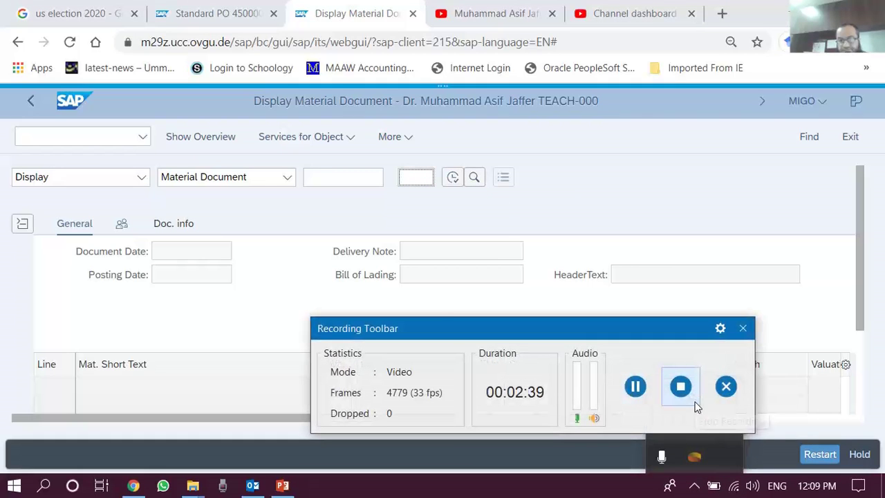
pyautogui.click(634, 387)
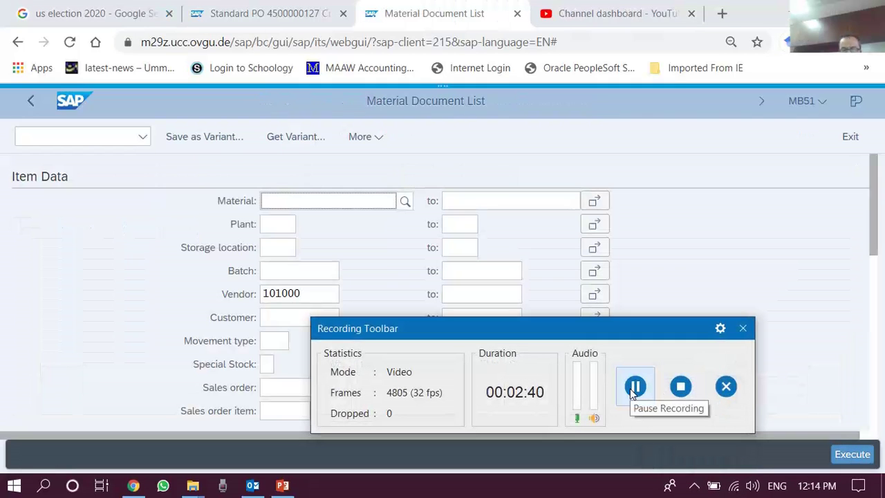
pyautogui.click(742, 328)
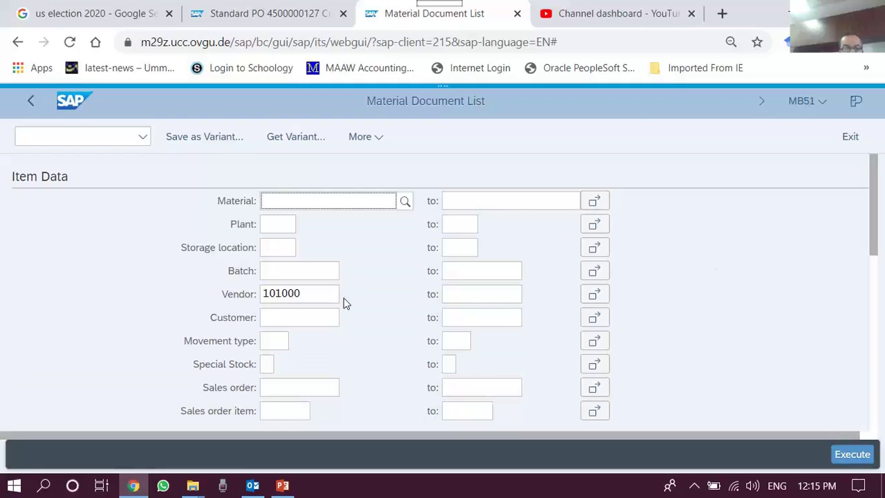
# Clear the vendor number from the material document search so that all item criteria are empty
pyautogui.click(305, 296)
pyautogui.press('BackSpace')
pyautogui.press('BackSpace')
pyautogui.press('BackSpace')
pyautogui.press('BackSpace')
pyautogui.press('BackSpace')
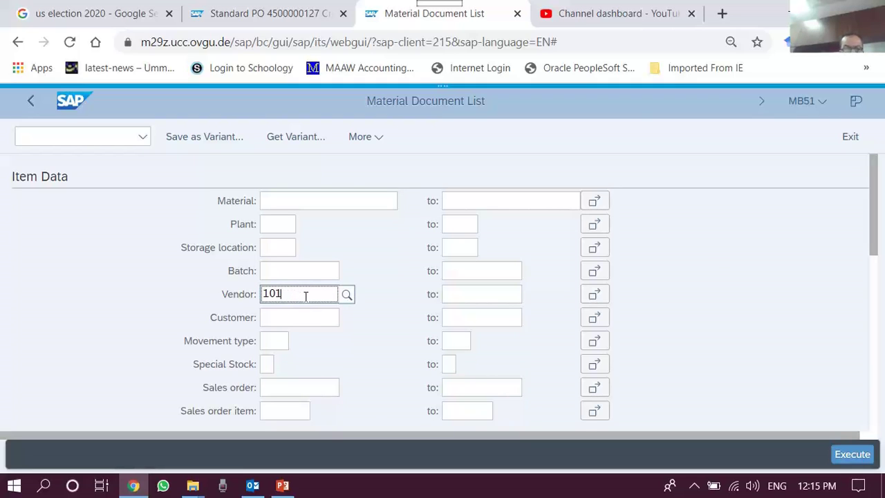
pyautogui.click(277, 229)
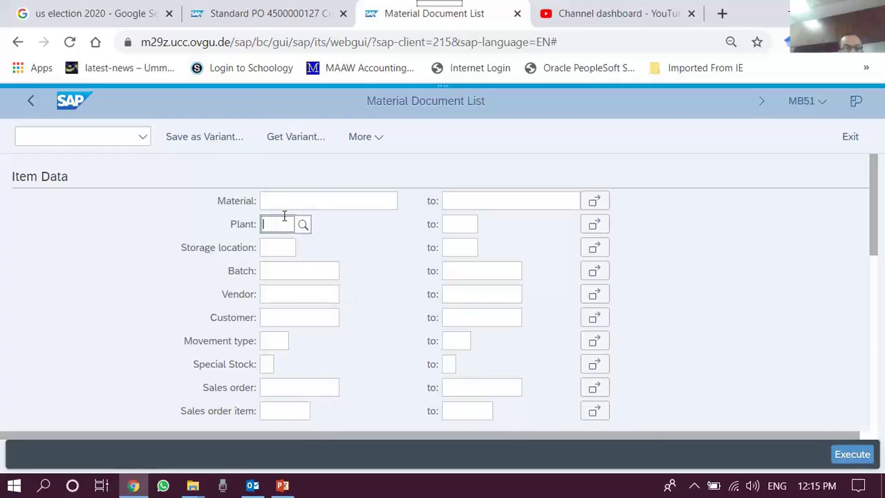
pyautogui.click(288, 199)
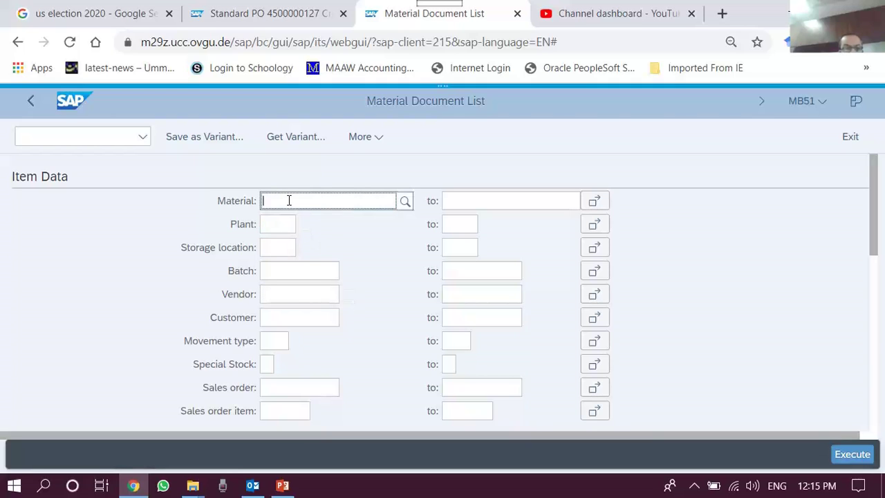
pyautogui.click(296, 293)
pyautogui.click(279, 339)
# Run the material document search with the Hierarchy List display and the Database source, without any restriction
pyautogui.moveTo(875, 177)
pyautogui.mouseDown()
pyautogui.moveTo(880, 332)
pyautogui.moveTo(876, 173)
pyautogui.mouseUp()
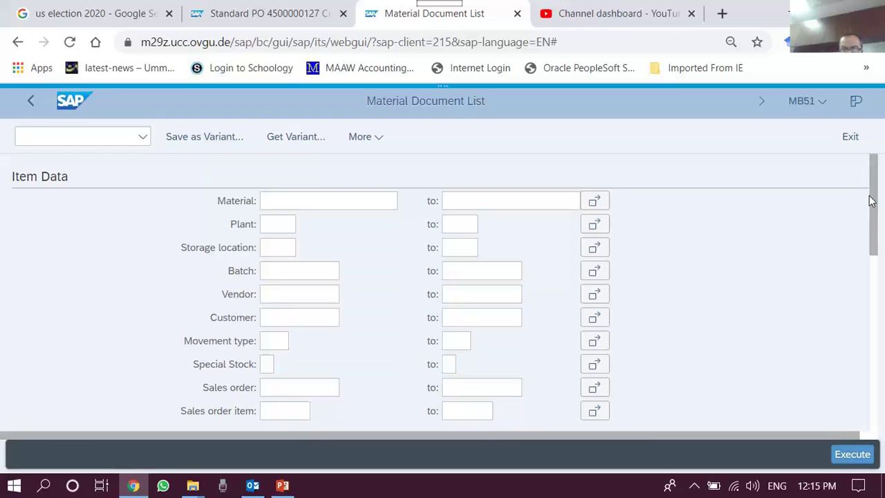
pyautogui.moveTo(872, 201); pyautogui.dragTo(883, 256)
pyautogui.click(872, 202)
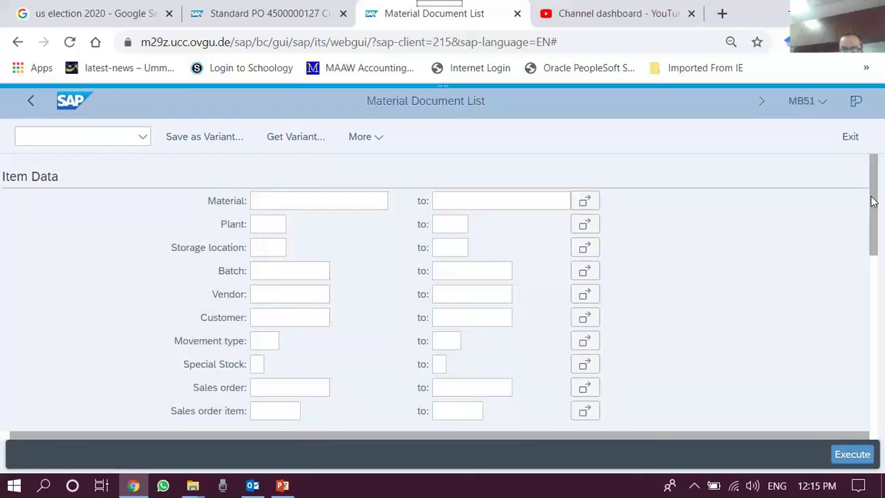
pyautogui.moveTo(872, 197); pyautogui.dragTo(883, 353)
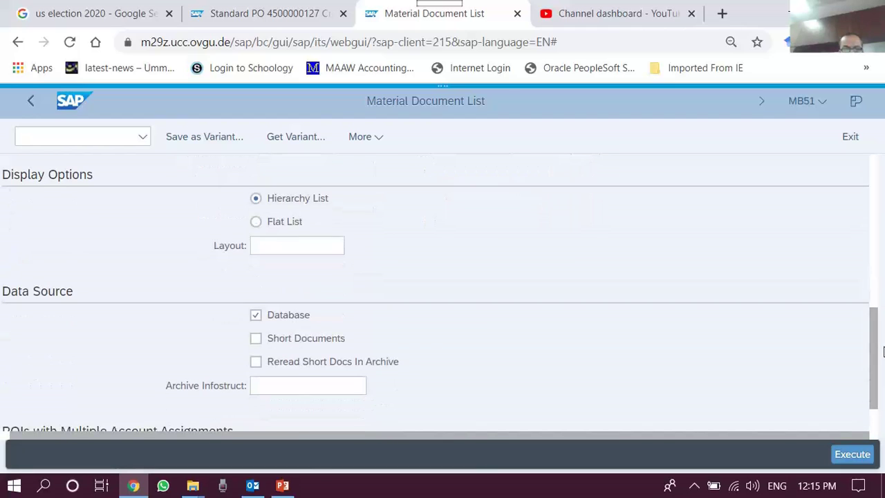
pyautogui.click(852, 458)
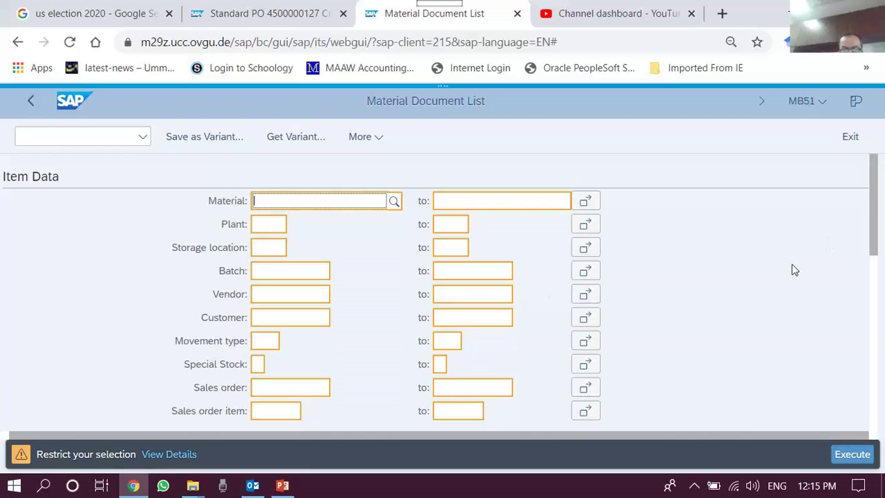
pyautogui.press('Return')
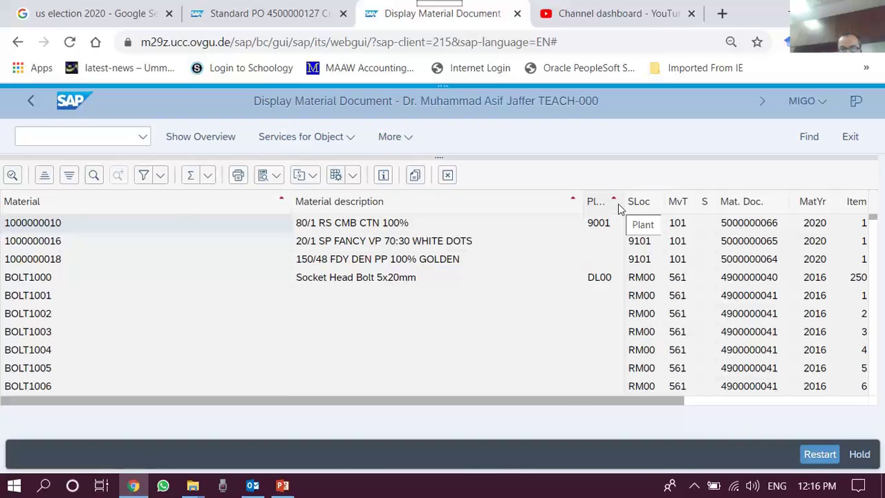
# Sort the material document list in ascending order by the Mat. Doc. column
pyautogui.moveTo(584, 405); pyautogui.dragTo(839, 387)
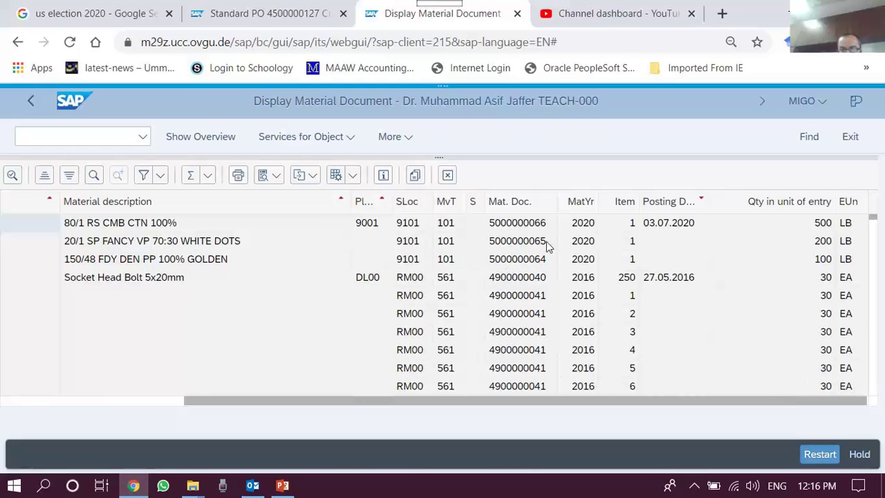
pyautogui.click(546, 204)
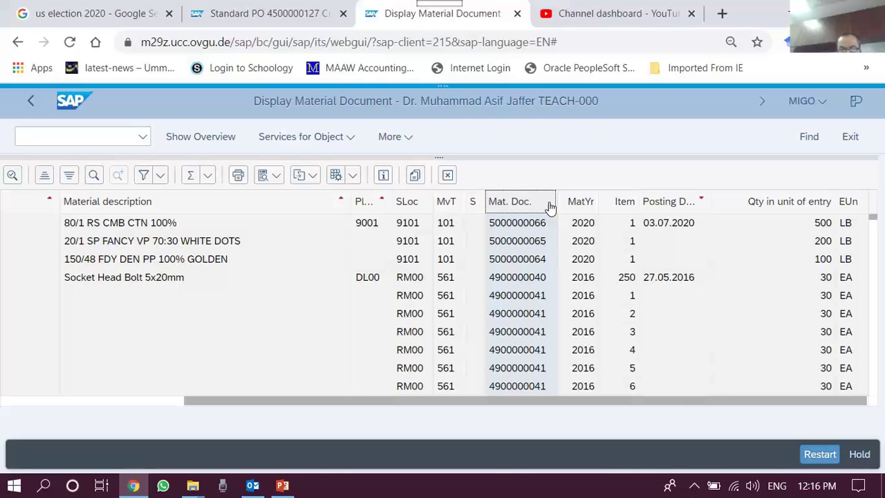
pyautogui.click(46, 177)
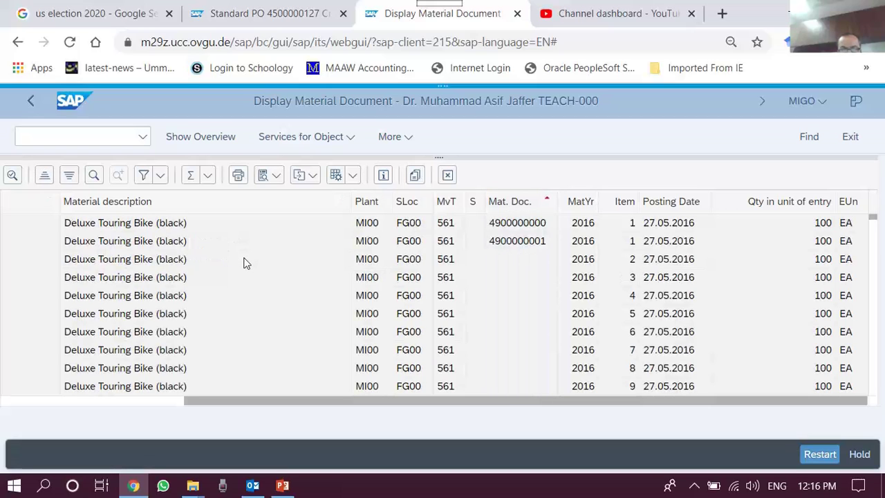
# Examine the last entries of the sorted list, checking their materials, plants and material document numbers
pyautogui.click(519, 228)
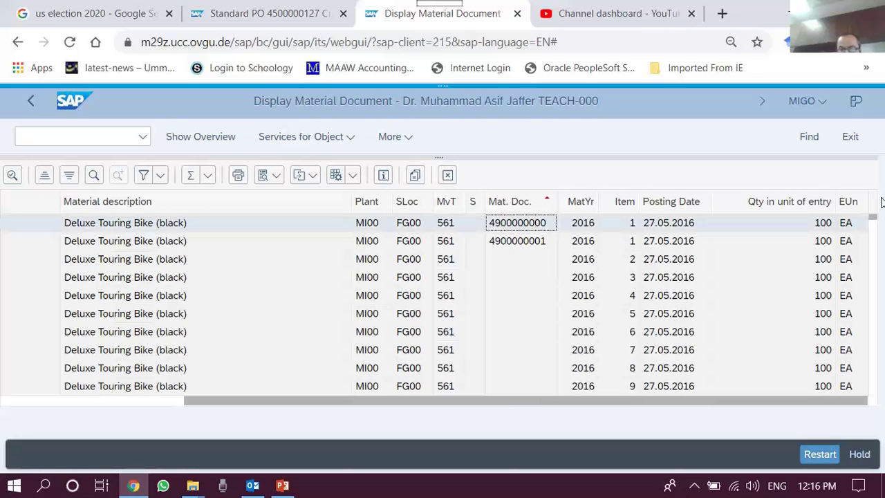
pyautogui.moveTo(875, 220); pyautogui.dragTo(883, 403)
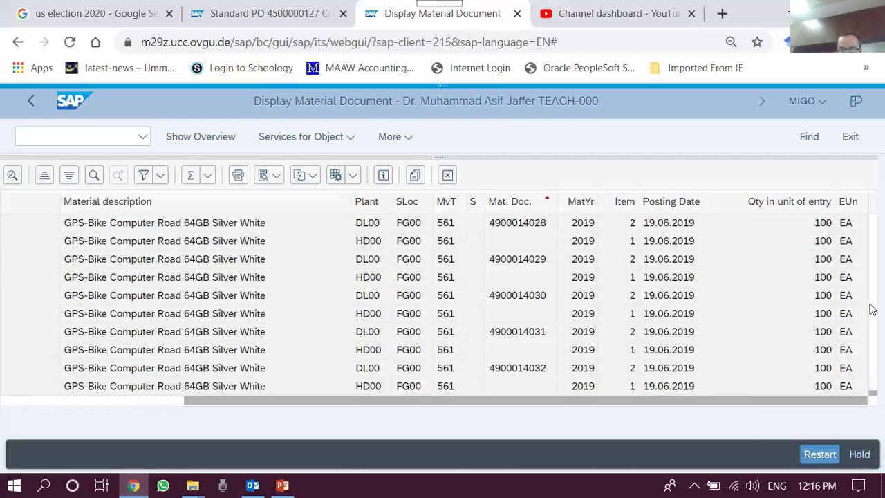
pyautogui.click(875, 397)
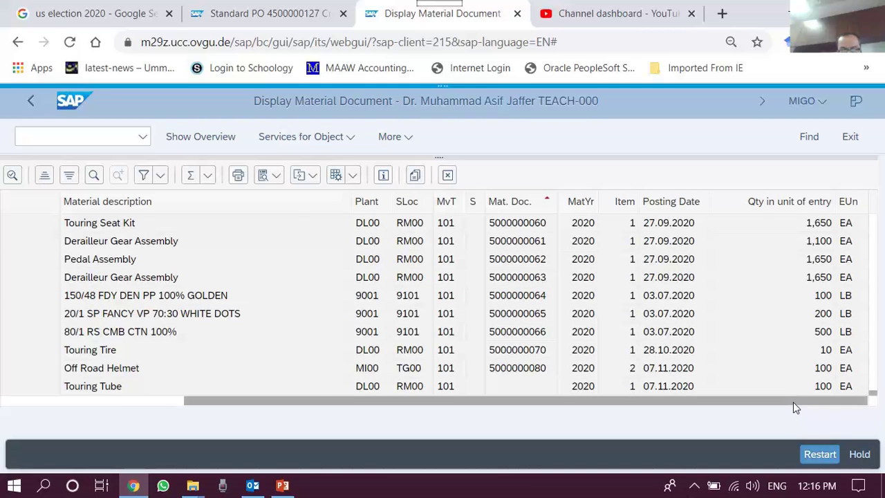
pyautogui.moveTo(793, 403); pyautogui.dragTo(512, 413)
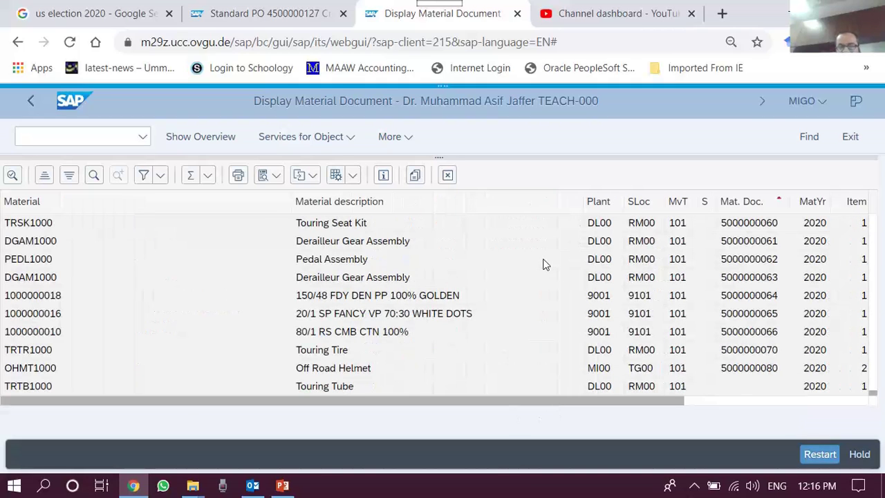
pyautogui.click(394, 137)
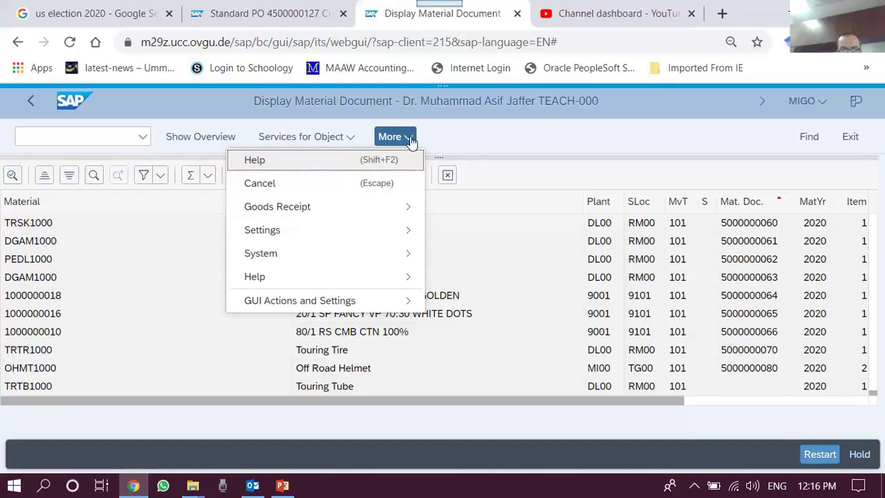
pyautogui.click(409, 137)
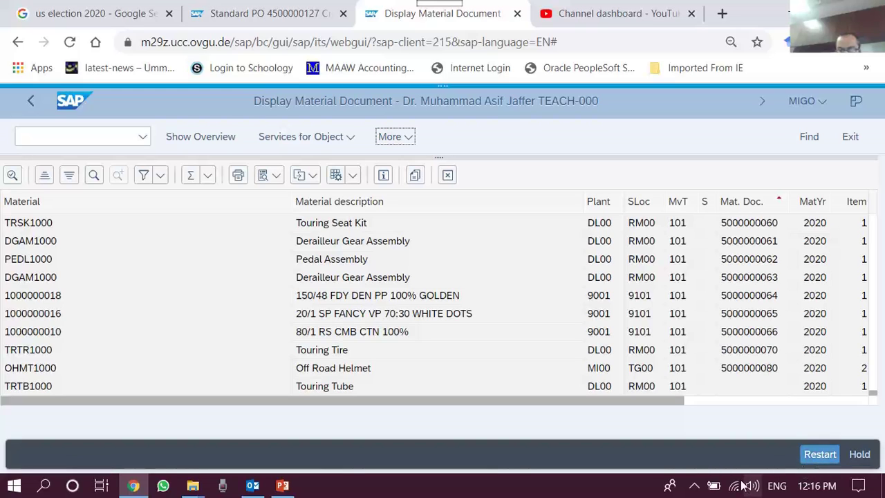
pyautogui.click(694, 485)
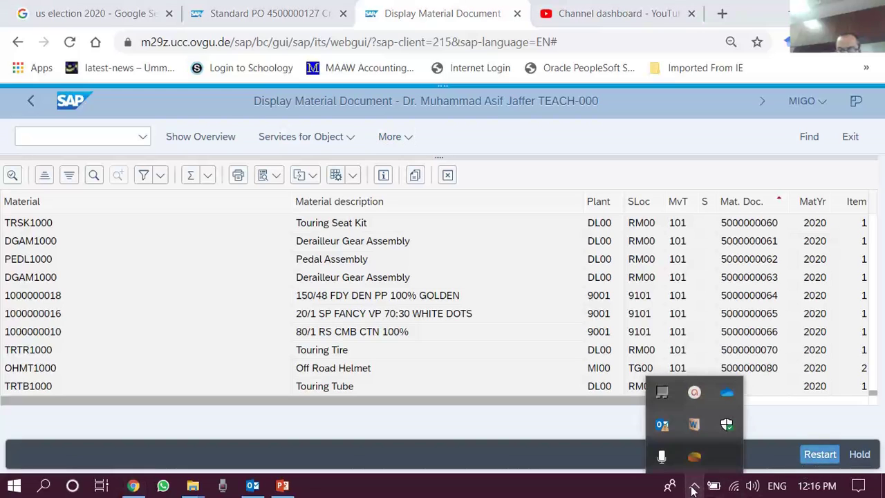
pyautogui.click(694, 392)
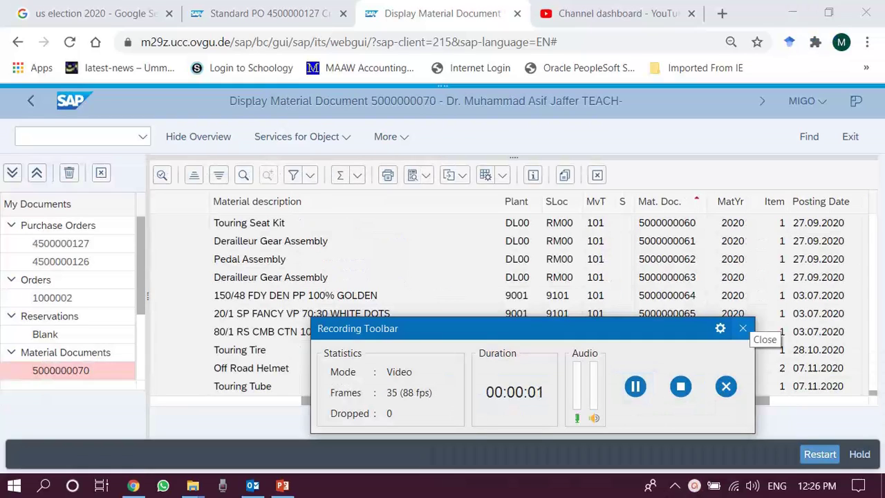
pyautogui.click(742, 327)
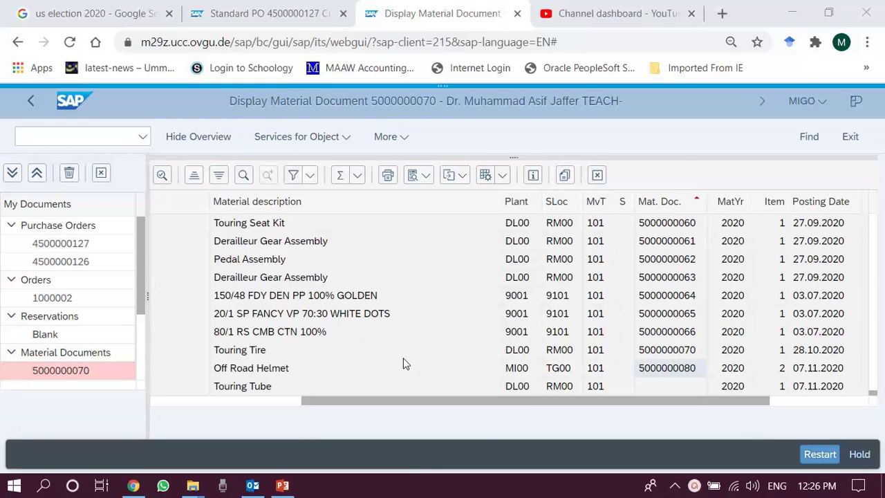
pyautogui.click(198, 137)
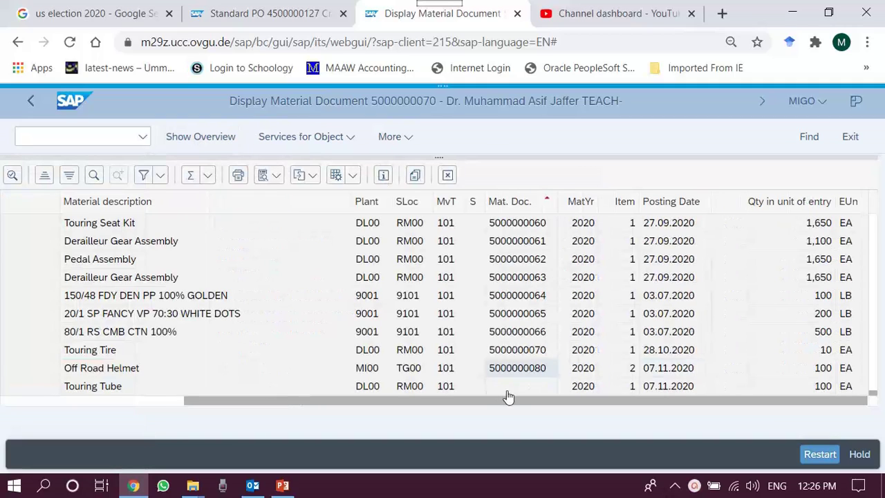
pyautogui.click(527, 369)
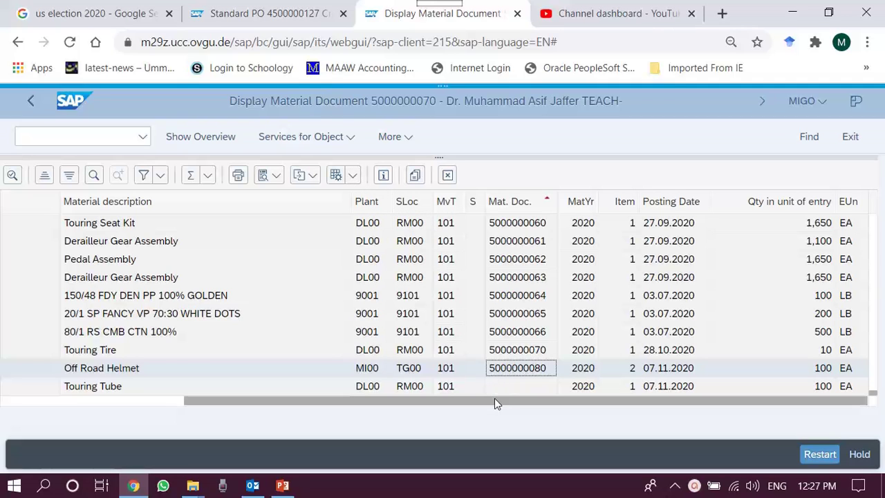
pyautogui.moveTo(531, 408)
pyautogui.mouseDown()
pyautogui.moveTo(277, 399)
pyautogui.moveTo(522, 416)
pyautogui.mouseUp()
pyautogui.click(524, 374)
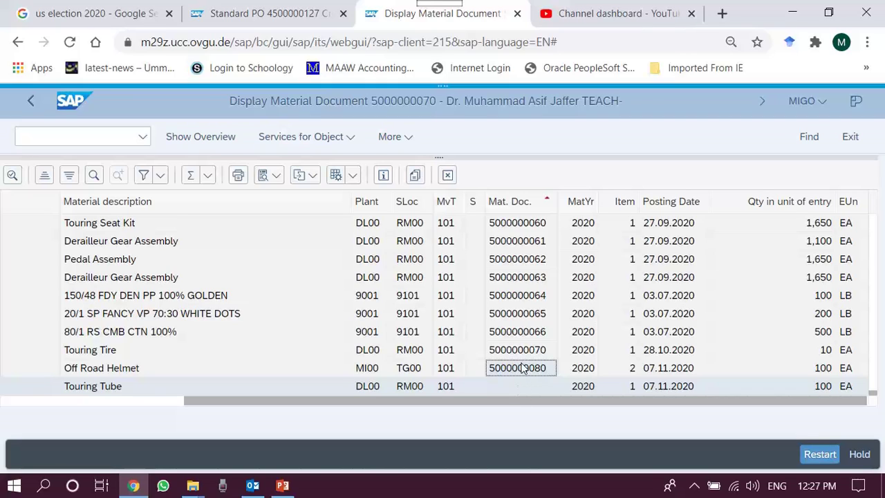
pyautogui.click(415, 177)
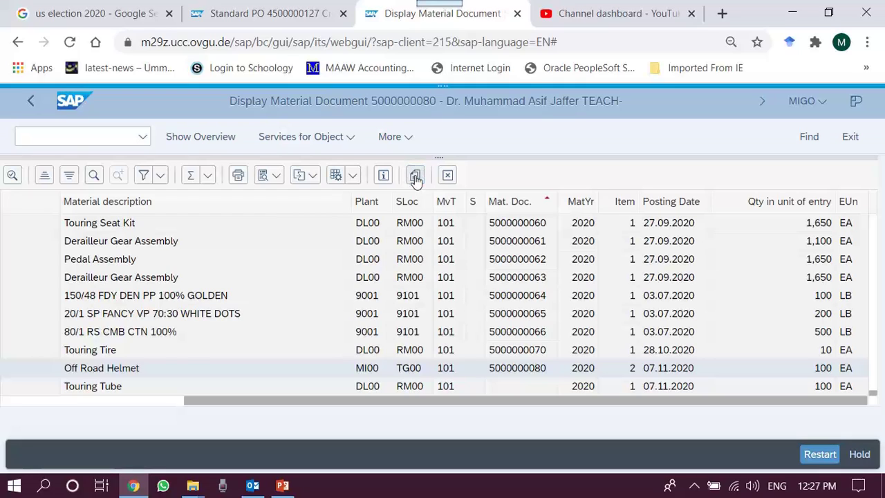
pyautogui.click(213, 138)
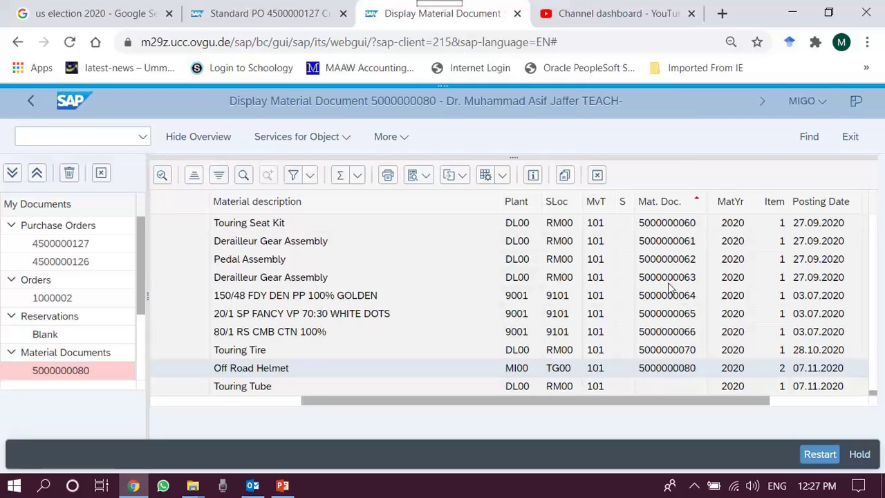
pyautogui.click(672, 367)
pyautogui.click(664, 364)
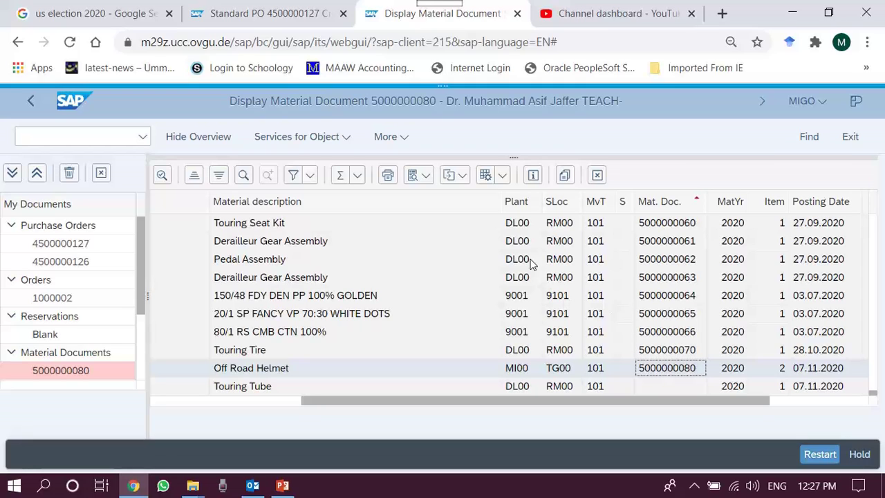
pyautogui.click(597, 176)
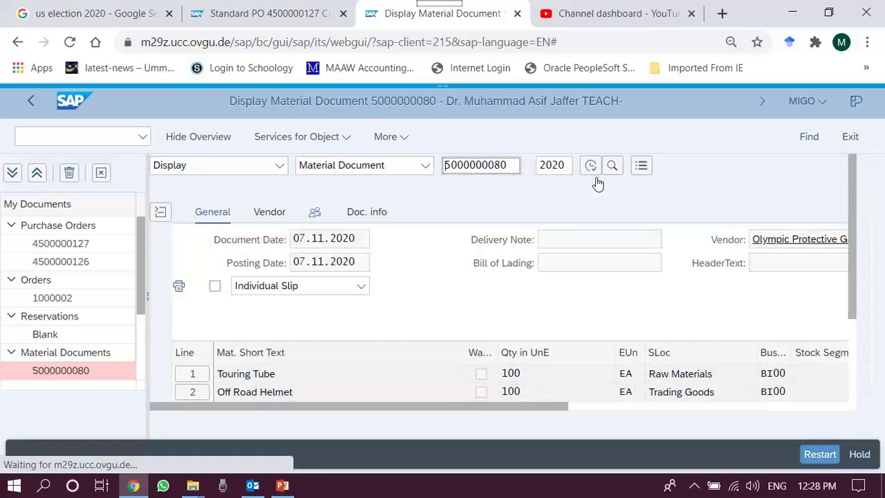
pyautogui.click(515, 164)
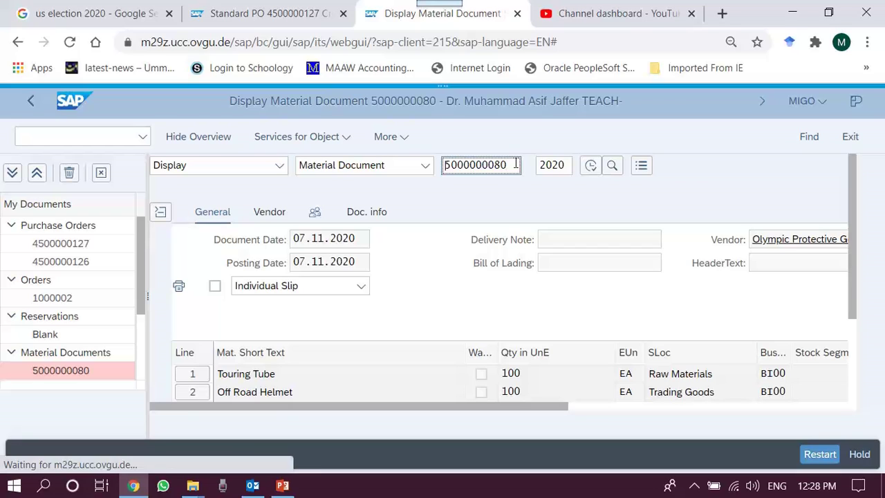
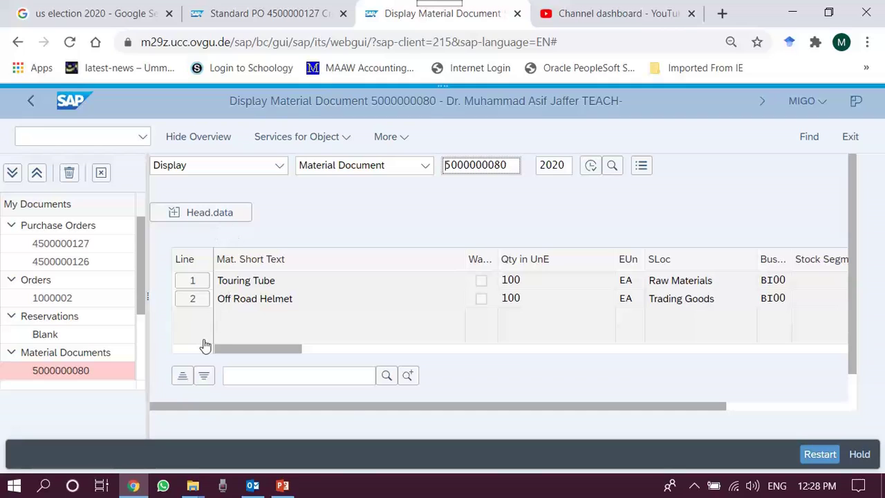
# Expand the material document's header data and review its General, Vendor and Doc. info details
pyautogui.moveTo(848, 239); pyautogui.dragTo(852, 186)
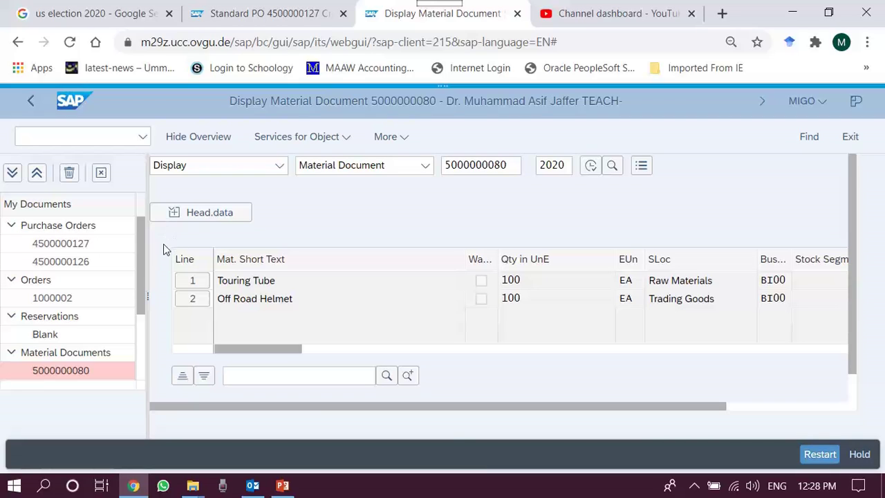
pyautogui.scroll(-1, 861, 345)
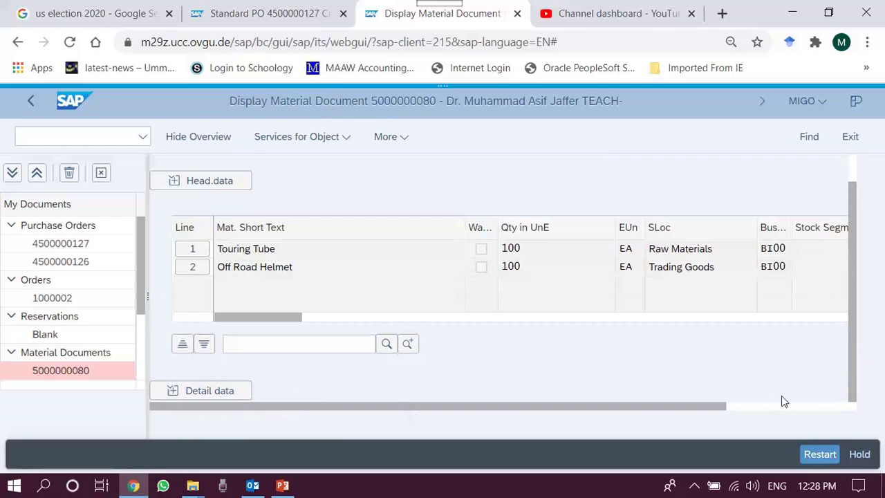
pyautogui.scroll(1, 852, 365)
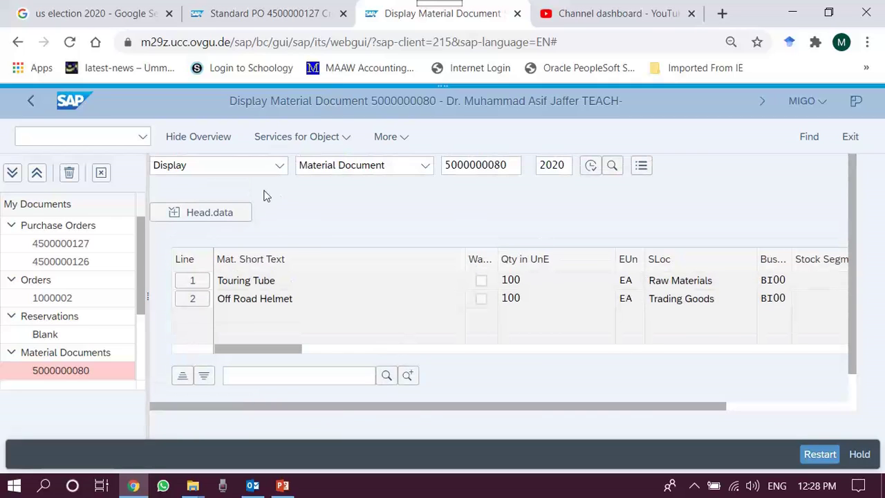
pyautogui.click(222, 211)
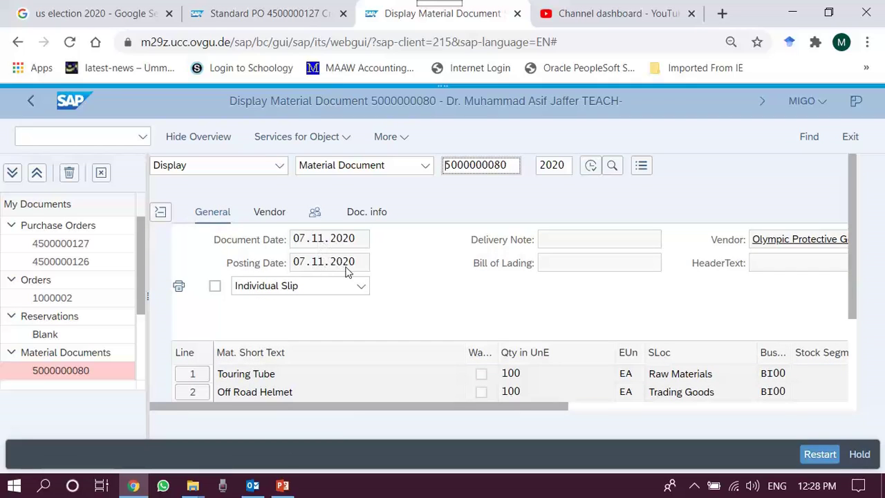
pyautogui.click(269, 213)
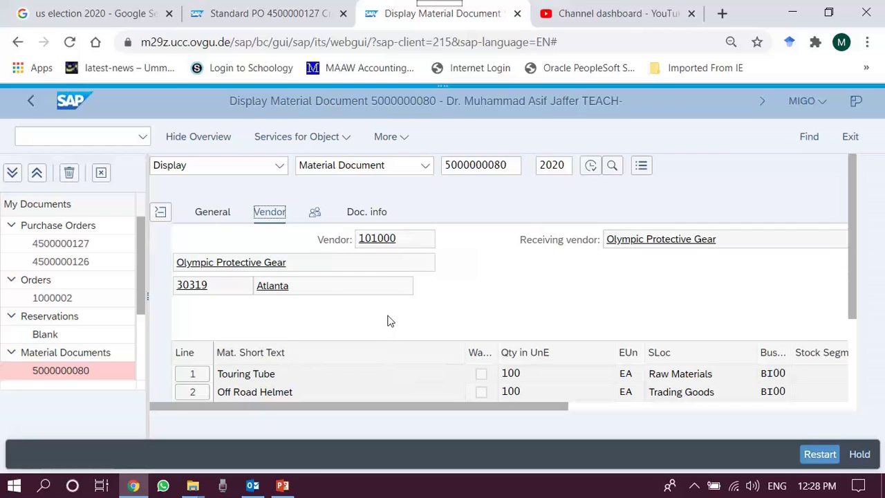
pyautogui.click(367, 214)
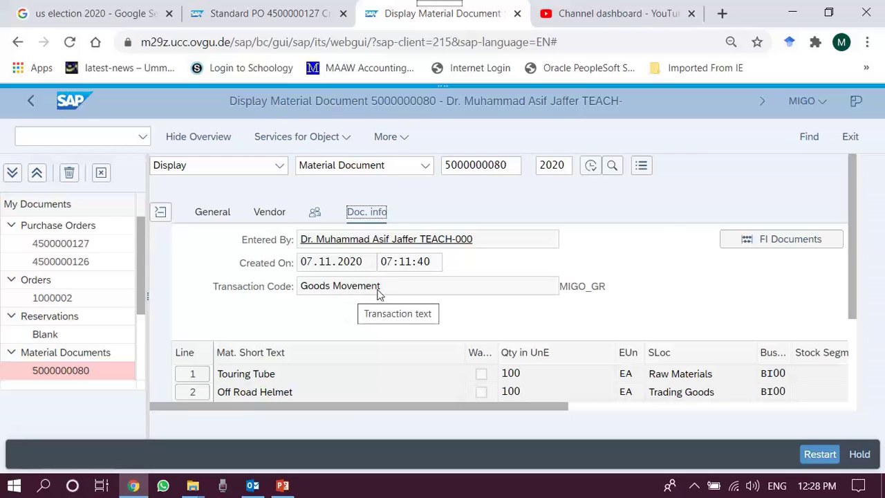
# List the FI documents linked to the material document and open the accounting document
pyautogui.click(772, 242)
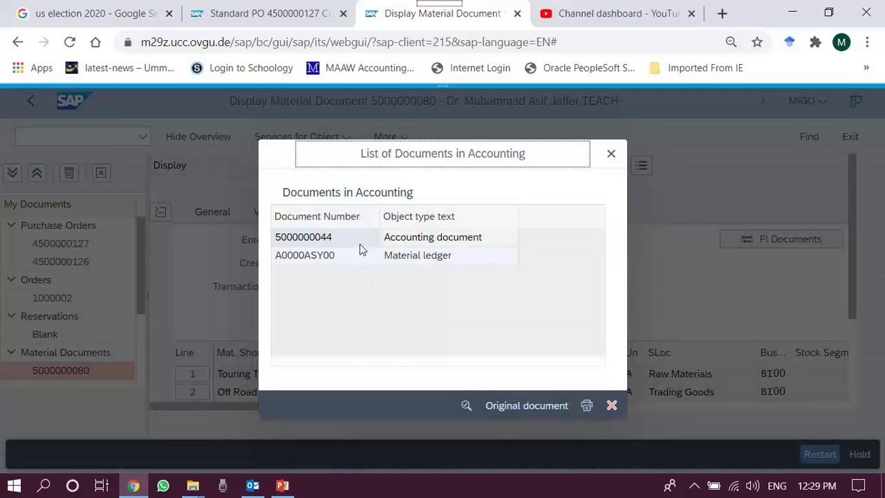
pyautogui.click(429, 243)
pyautogui.doubleClick(436, 243)
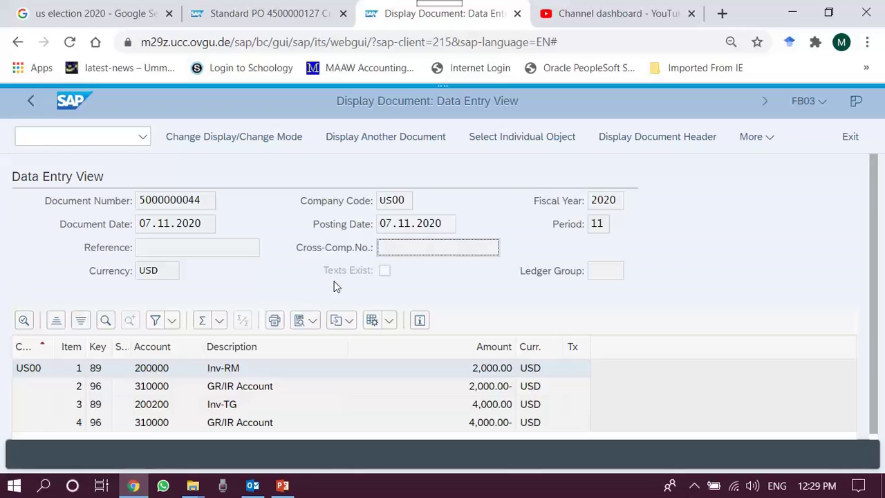
# Examine the accounting document's four line items, comparing the amounts on the inventory and GR/IR accounts
pyautogui.moveTo(875, 223); pyautogui.dragTo(875, 277)
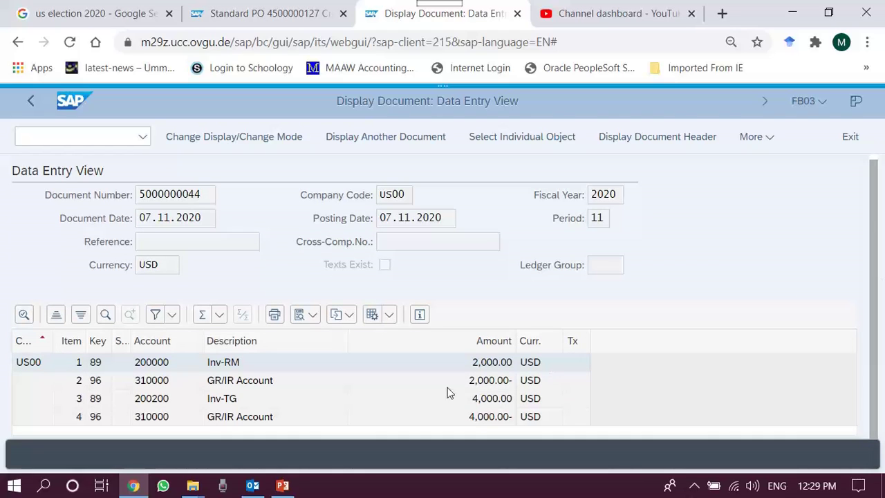
pyautogui.click(288, 364)
pyautogui.click(338, 381)
pyautogui.click(374, 403)
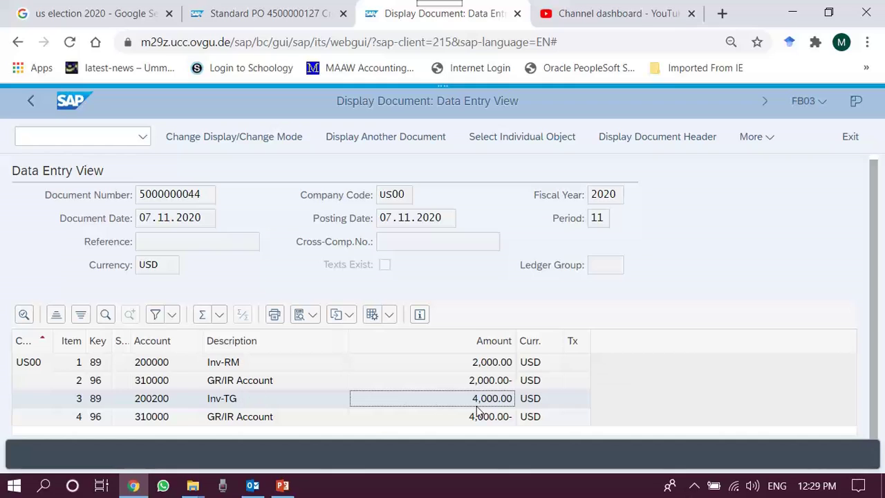
pyautogui.click(369, 419)
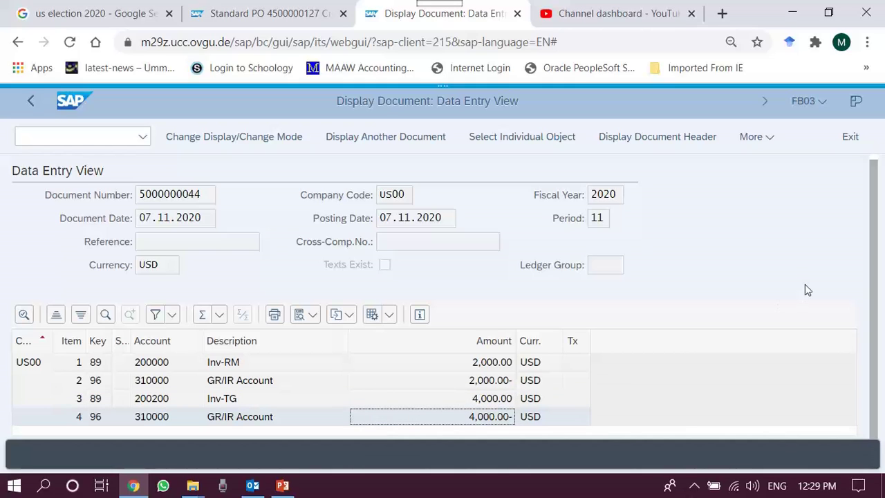
# Leave the accounting document, close the list of accounting documents and return to the material document's General header data
pyautogui.click(31, 102)
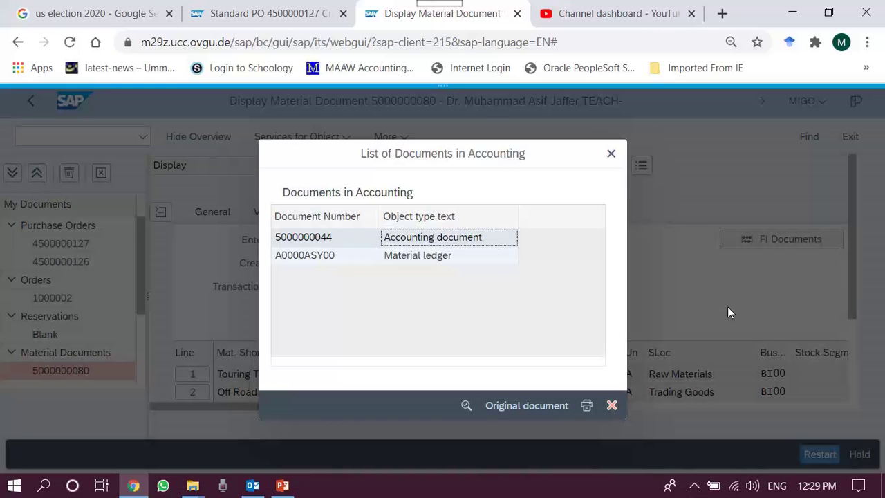
pyautogui.click(612, 406)
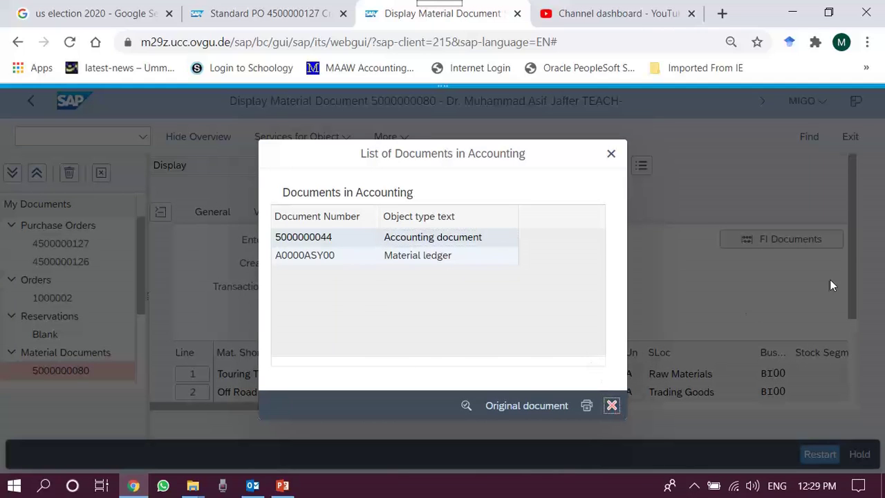
pyautogui.moveTo(850, 239); pyautogui.dragTo(844, 208)
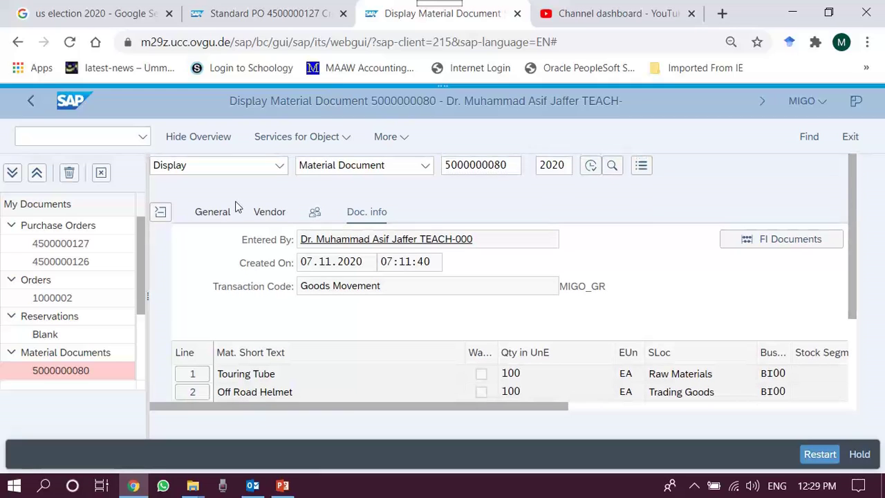
pyautogui.click(217, 213)
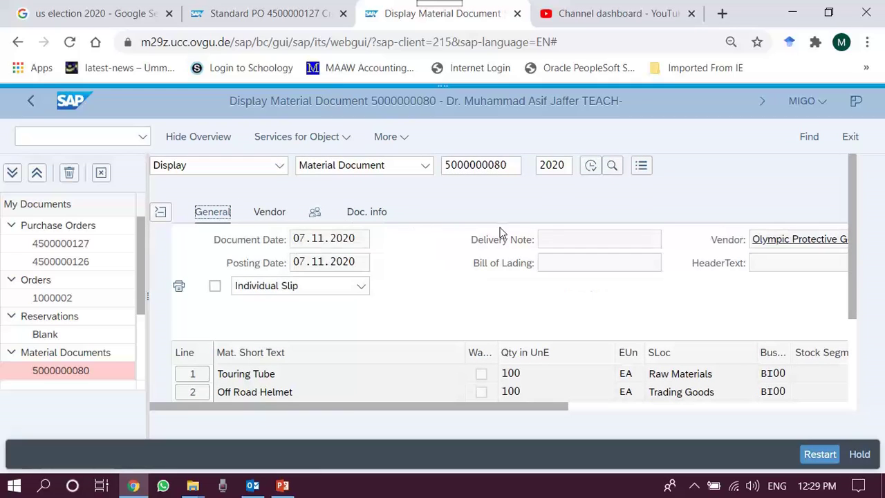
# Examine the material document's item overview, checking both items' quantity, storage location, movement type, stock type and plant
pyautogui.moveTo(854, 195); pyautogui.dragTo(864, 280)
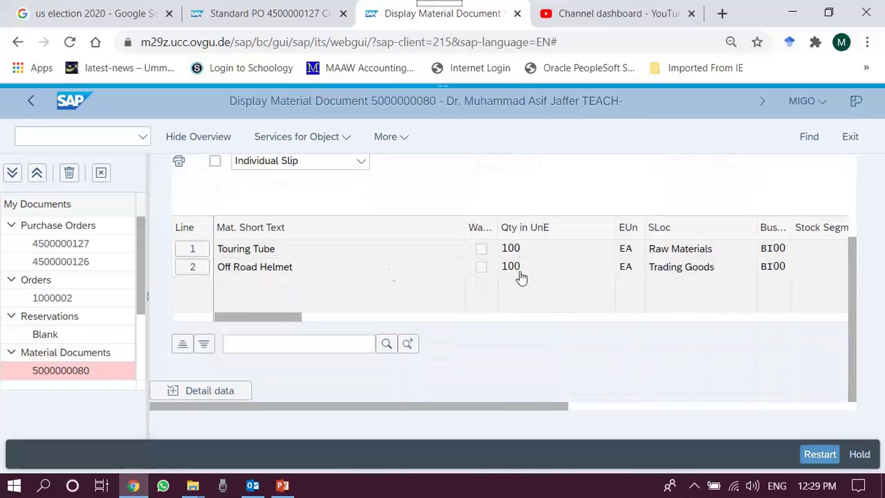
pyautogui.hscroll(1, 428, 304)
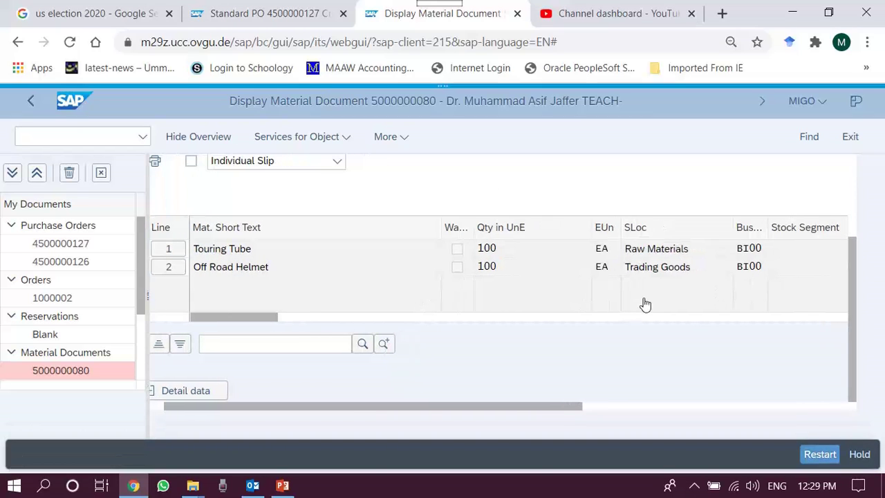
pyautogui.scroll(-1, 301, 315)
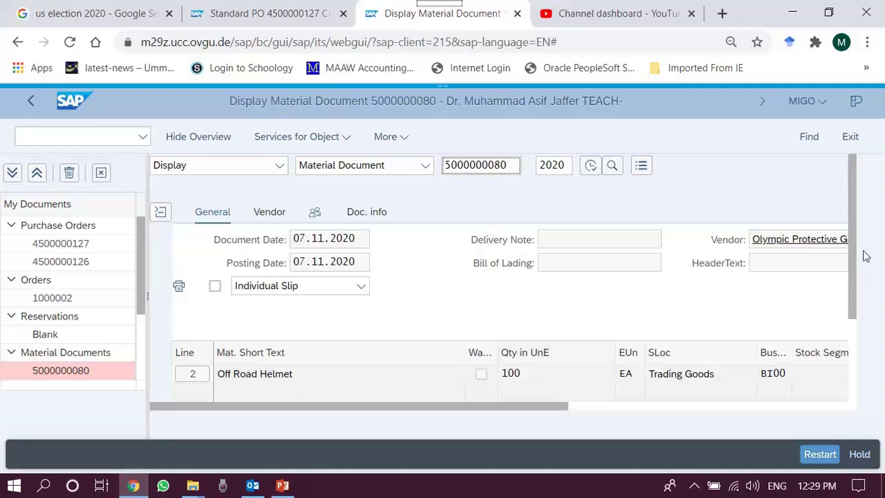
pyautogui.moveTo(853, 237); pyautogui.dragTo(840, 302)
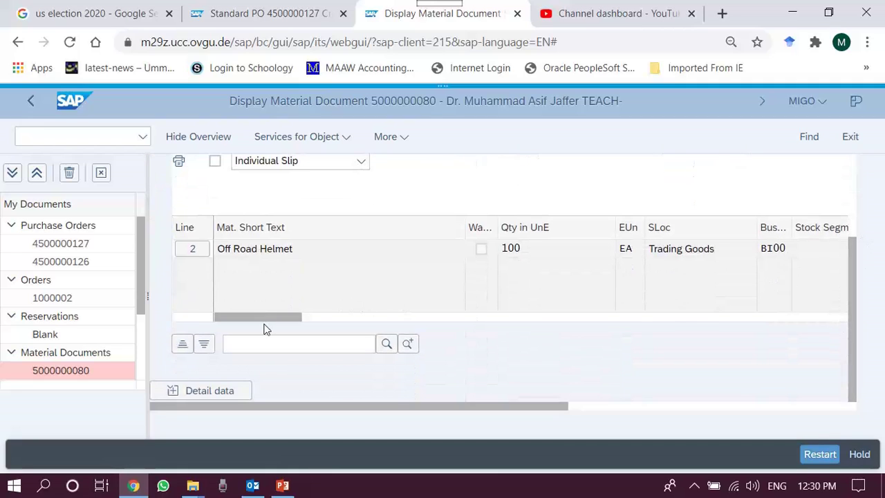
pyautogui.moveTo(267, 318); pyautogui.dragTo(298, 317)
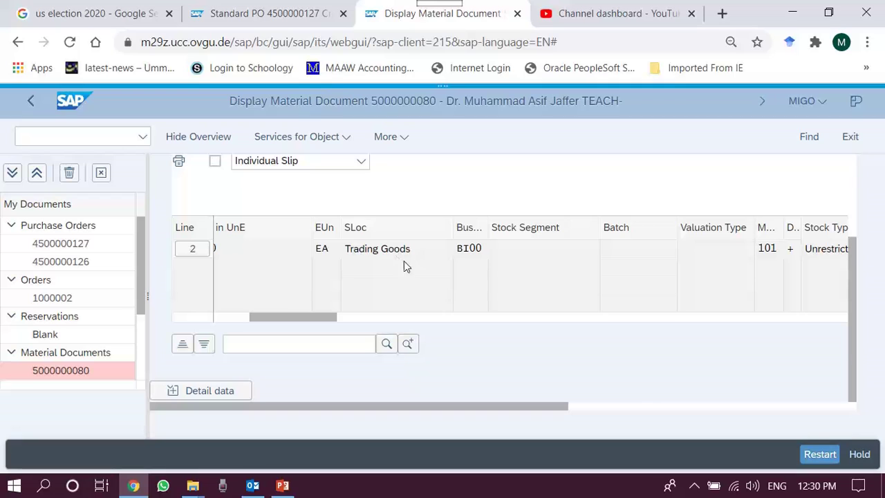
pyautogui.moveTo(316, 318); pyautogui.dragTo(369, 314)
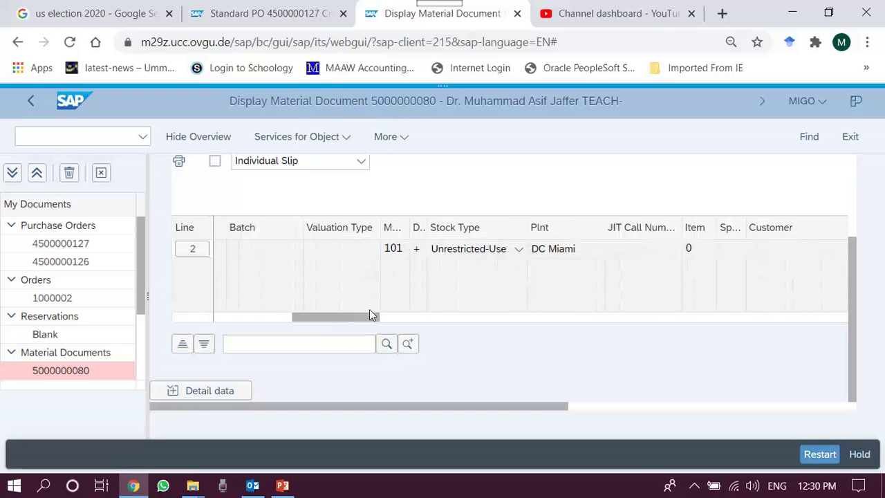
pyautogui.click(564, 250)
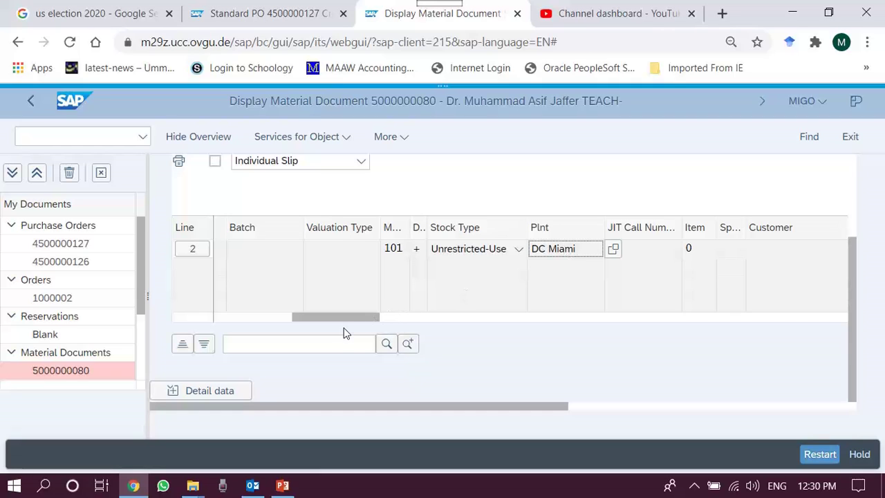
pyautogui.moveTo(346, 319); pyautogui.dragTo(230, 317)
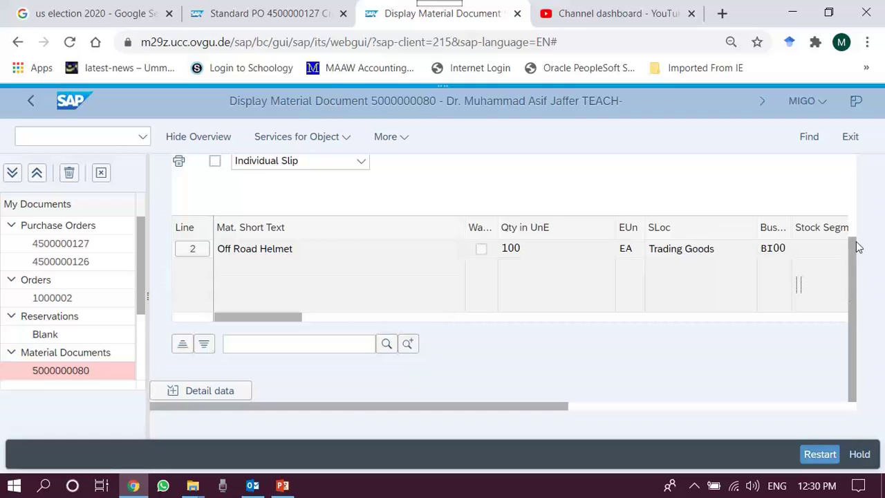
pyautogui.click(305, 255)
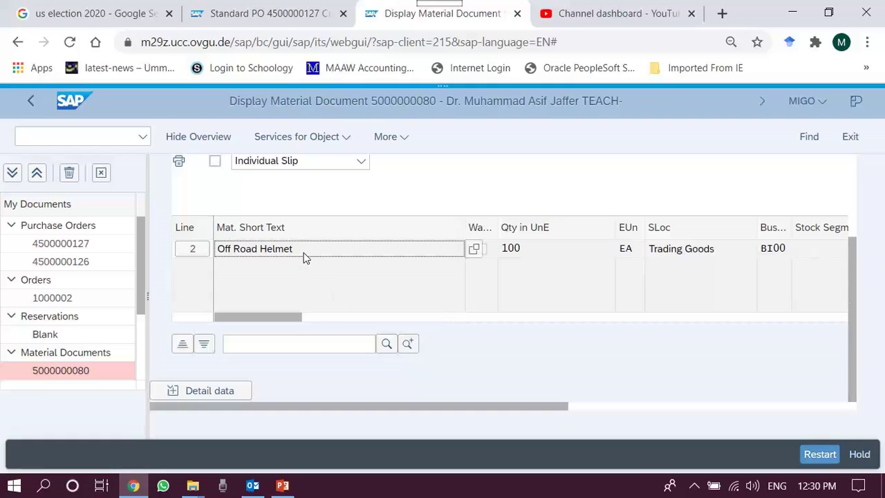
pyautogui.scroll(1, 302, 257)
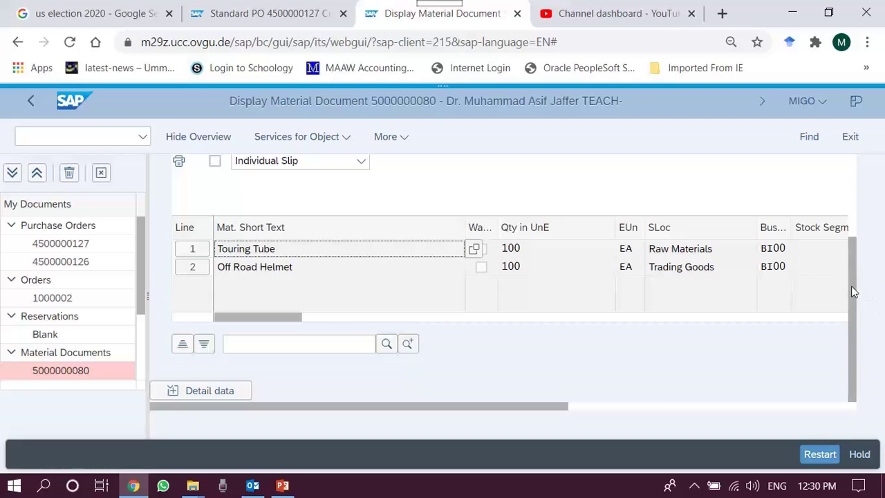
# Open the detail data of the Touring Tube item and review its movement type, plant and storage location
pyautogui.click(856, 373)
pyautogui.click(224, 391)
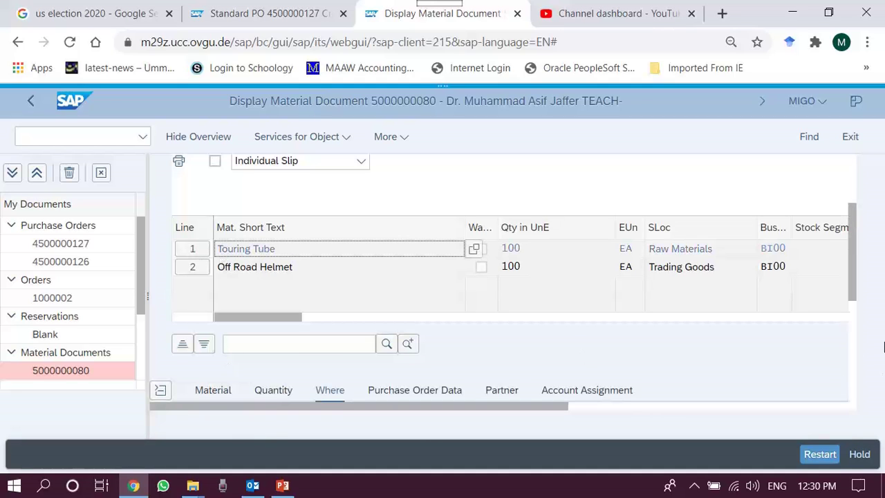
pyautogui.moveTo(851, 264); pyautogui.dragTo(857, 310)
pyautogui.click(338, 237)
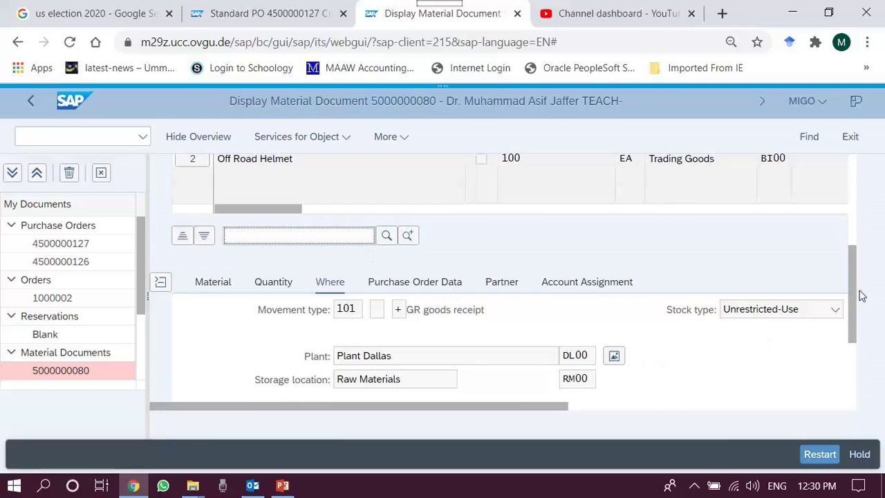
pyautogui.moveTo(861, 296); pyautogui.dragTo(863, 398)
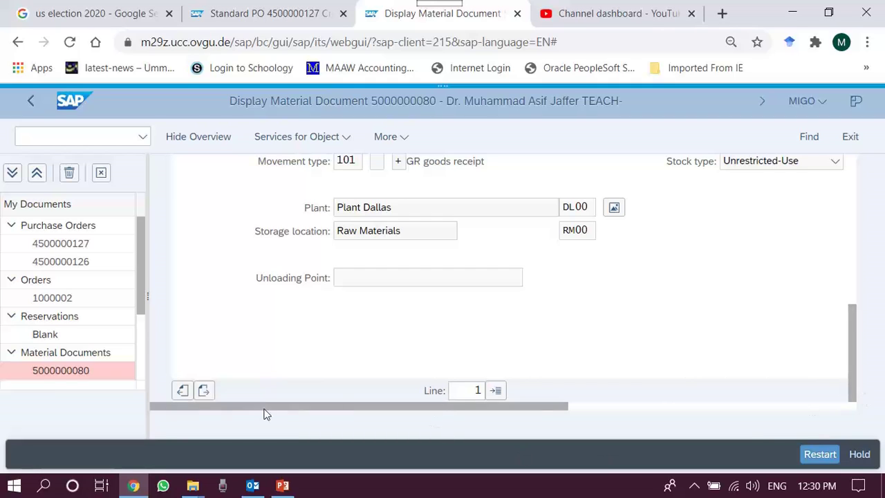
# Advance the item details to line 2 and check its plant and storage location
pyautogui.click(203, 392)
pyautogui.moveTo(857, 298); pyautogui.dragTo(865, 394)
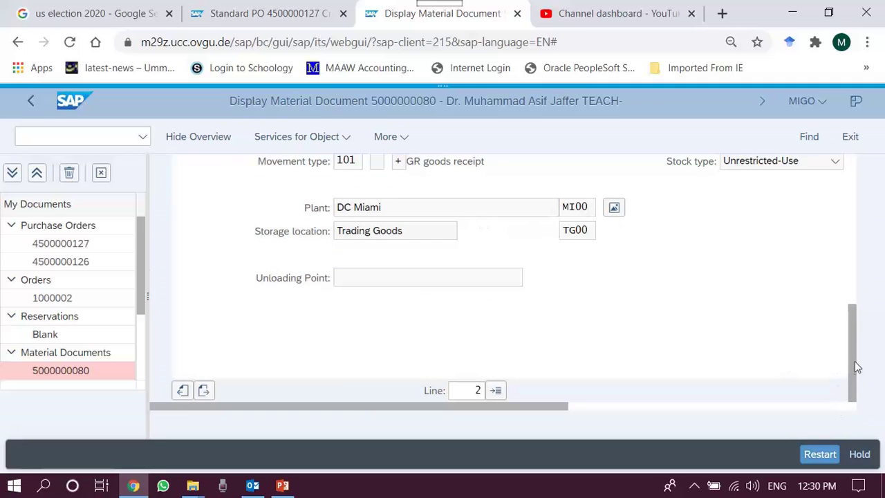
pyautogui.moveTo(857, 366); pyautogui.dragTo(853, 341)
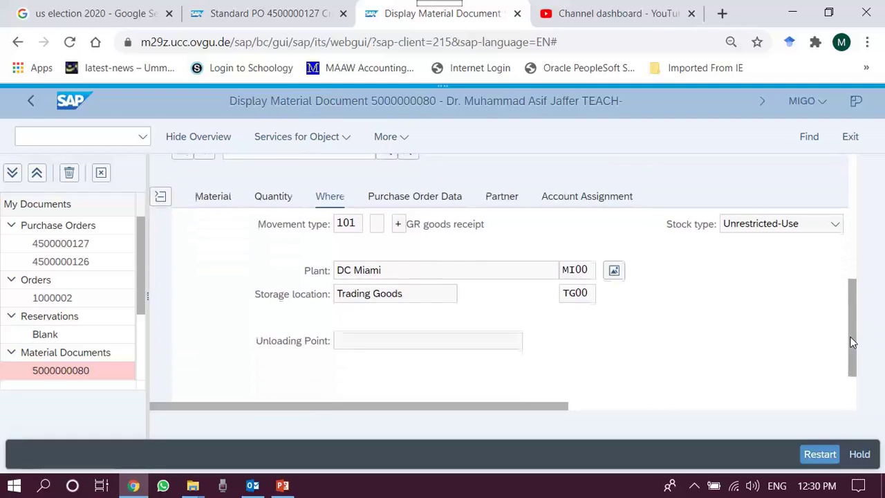
# Review the Off Road Helmet item's Material, Quantity, Where, Purchase Order Data and Account Assignment details
pyautogui.click(214, 196)
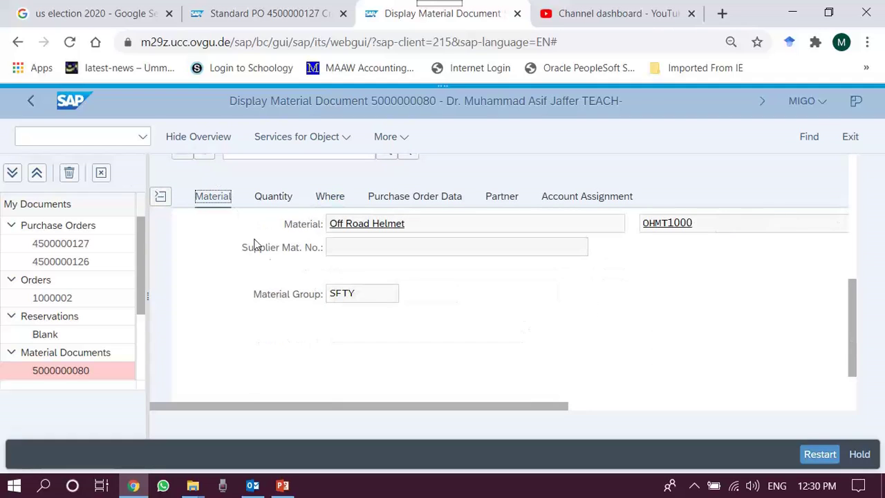
pyautogui.click(273, 196)
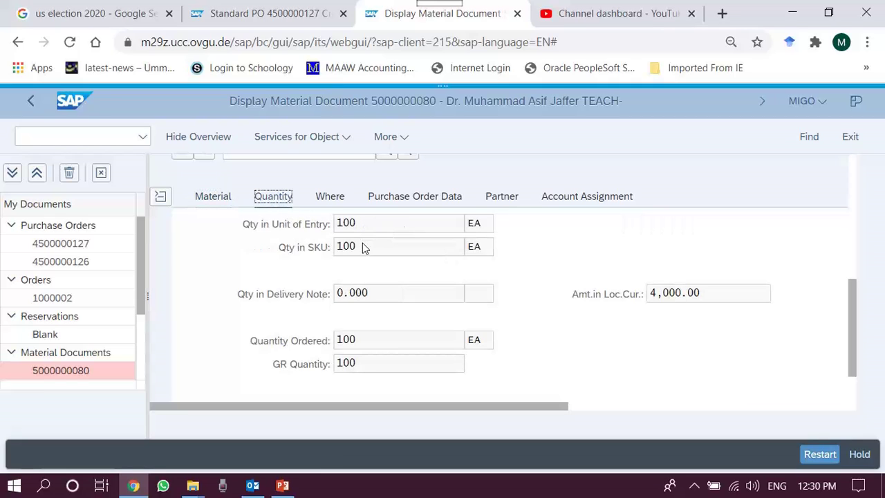
pyautogui.click(333, 197)
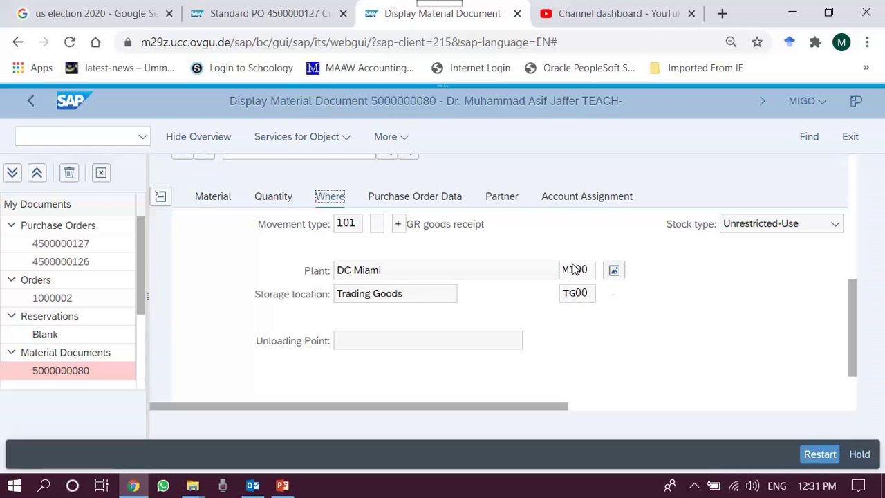
pyautogui.click(422, 197)
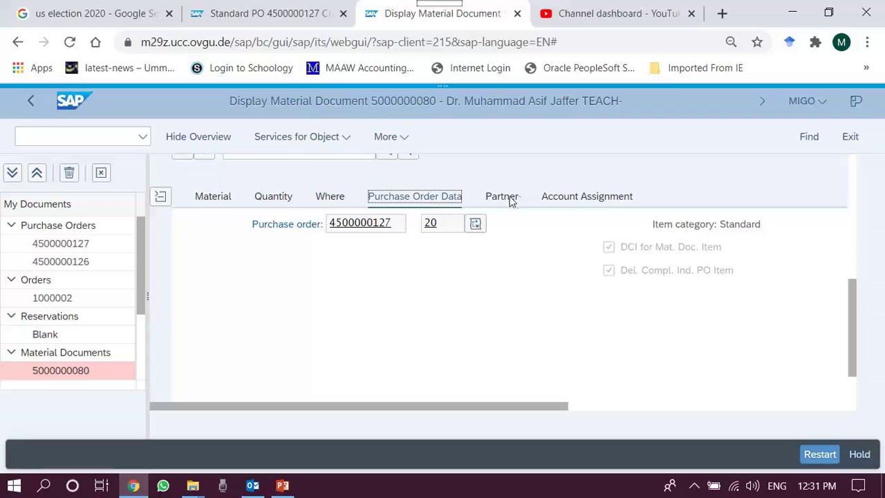
pyautogui.click(582, 199)
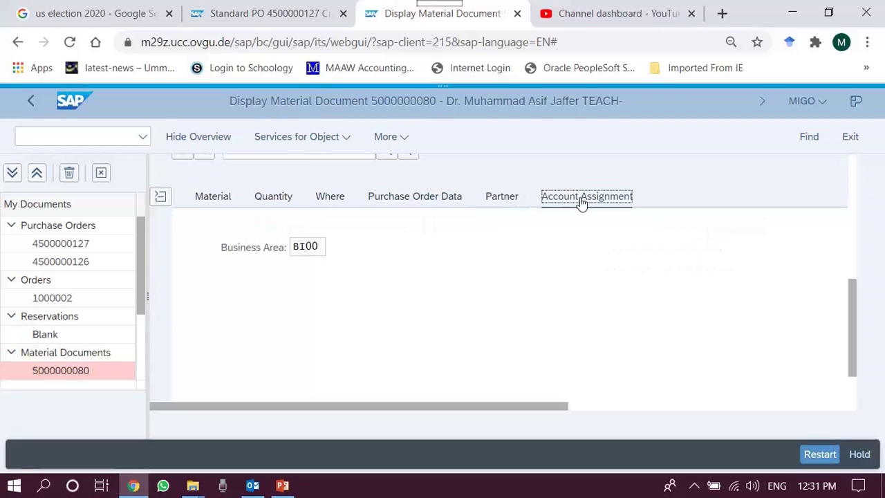
pyautogui.click(424, 200)
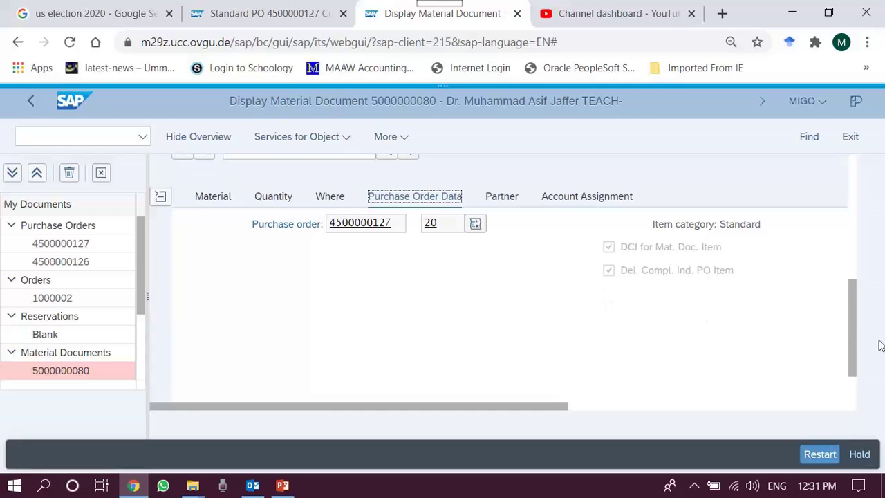
# Return to line 1 and review the Touring Tube item's Purchase Order Data, Where, Quantity and Material details
pyautogui.scroll(-2, 857, 326)
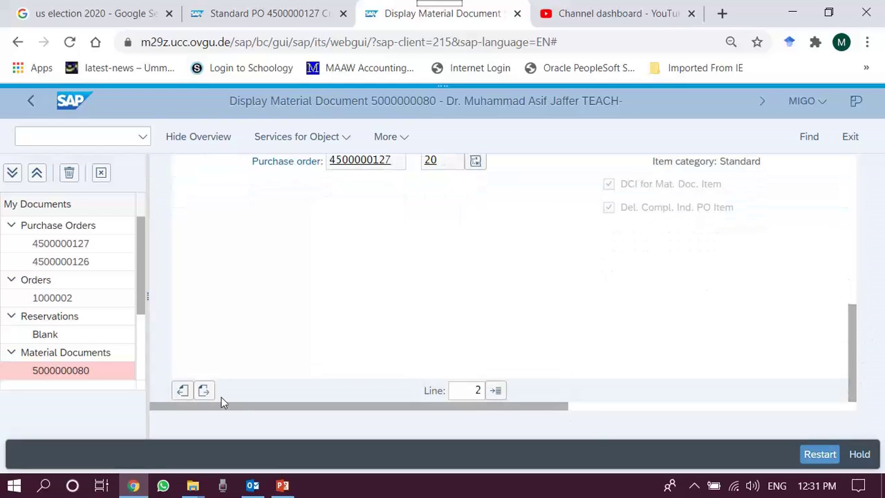
pyautogui.click(182, 391)
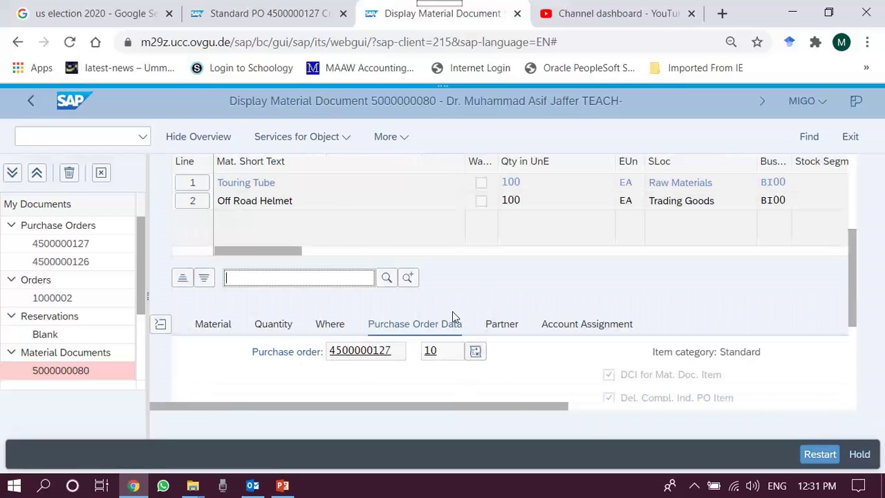
pyautogui.moveTo(851, 291); pyautogui.dragTo(857, 349)
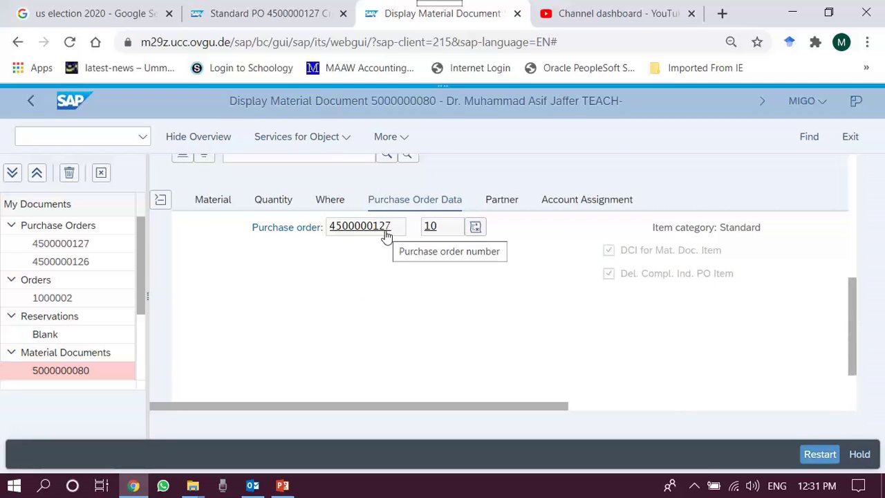
pyautogui.click(337, 201)
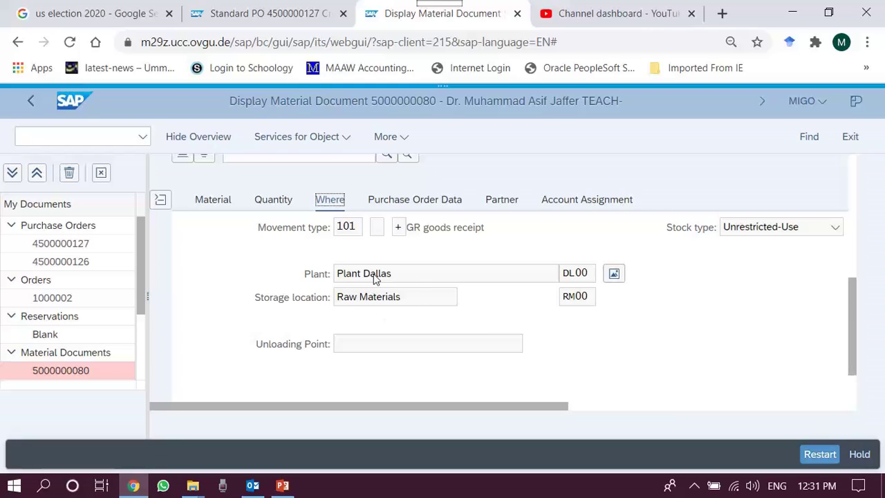
pyautogui.click(274, 200)
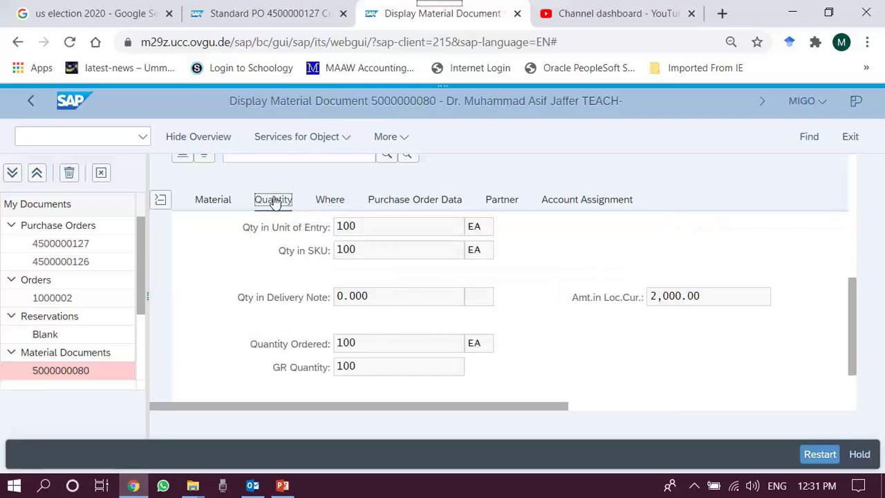
pyautogui.click(214, 202)
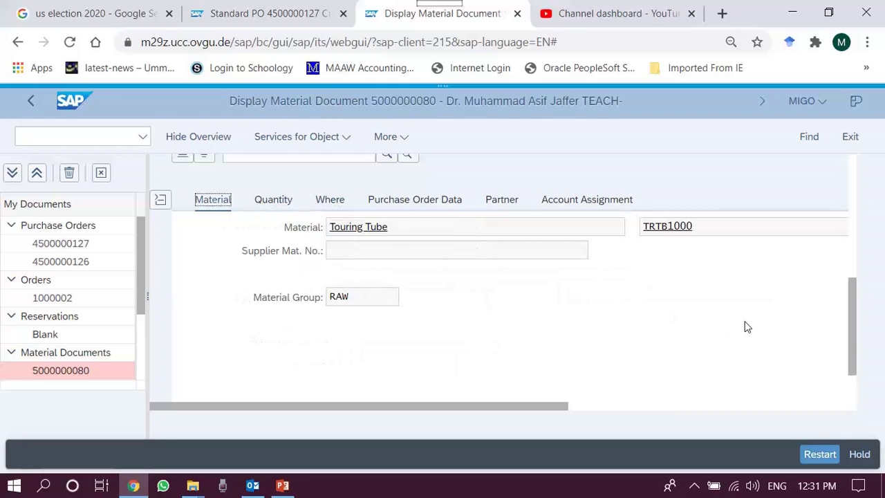
pyautogui.click(437, 203)
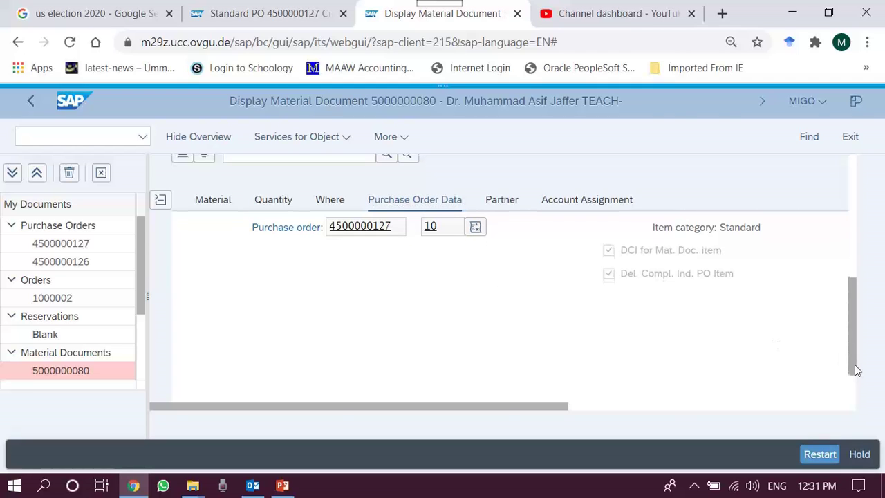
# Go back to the document selection and choose Display as the action with Material Document as the reference
pyautogui.moveTo(852, 368); pyautogui.dragTo(846, 238)
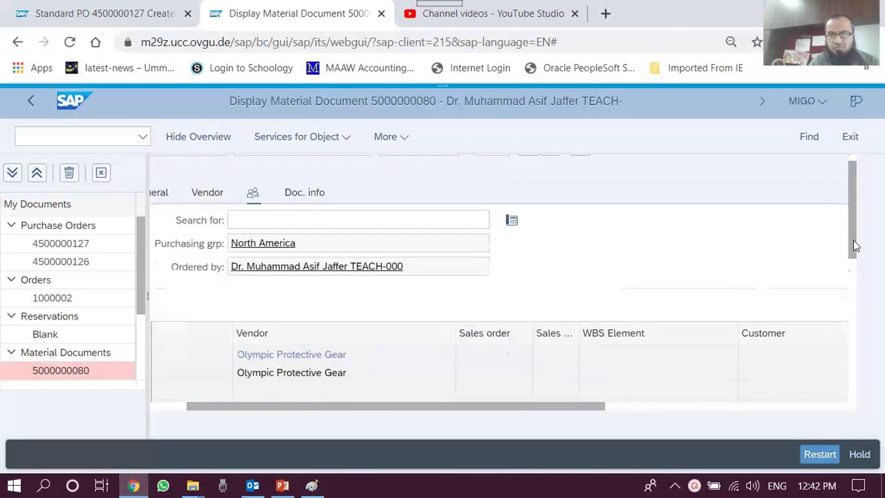
pyautogui.moveTo(853, 240); pyautogui.dragTo(856, 184)
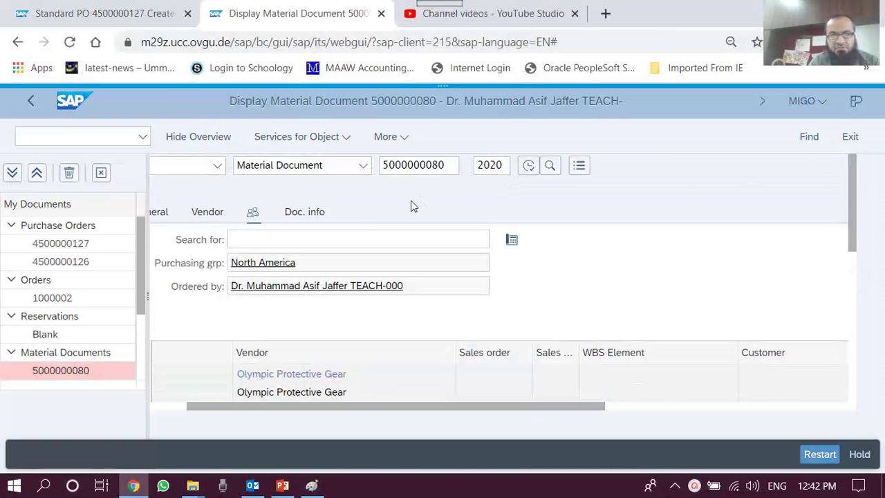
pyautogui.click(438, 164)
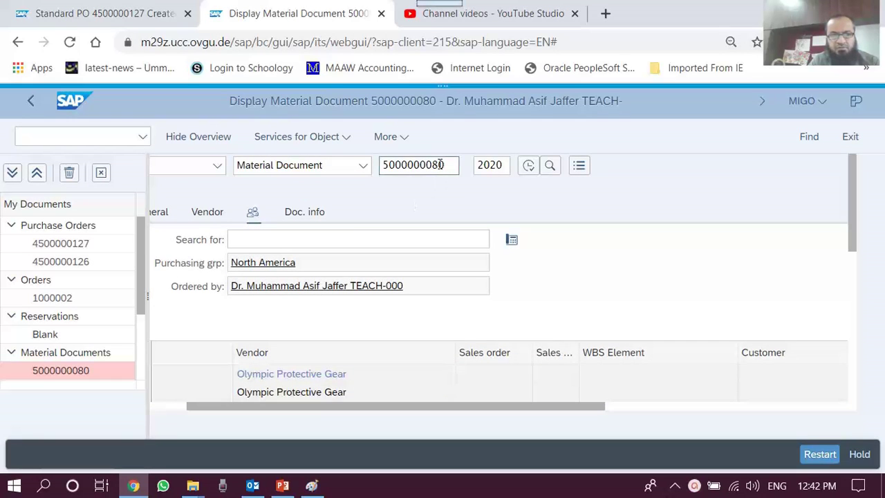
pyautogui.click(447, 409)
pyautogui.moveTo(448, 409); pyautogui.dragTo(352, 408)
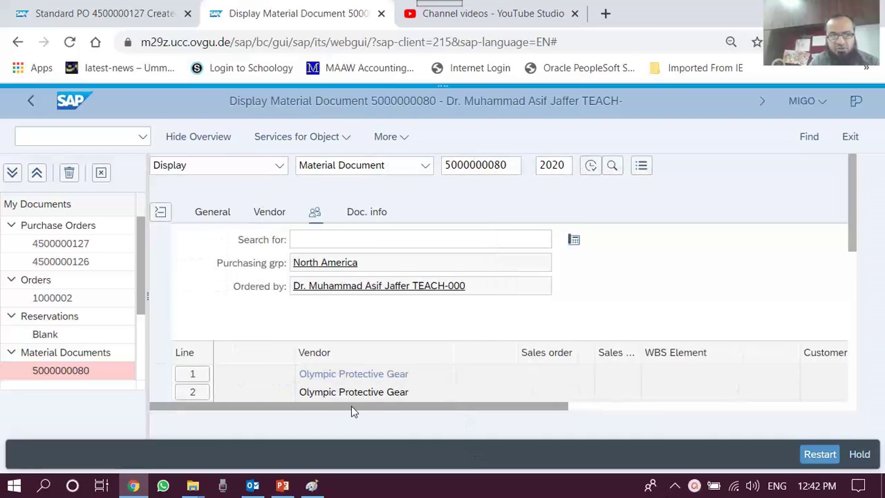
pyautogui.click(238, 174)
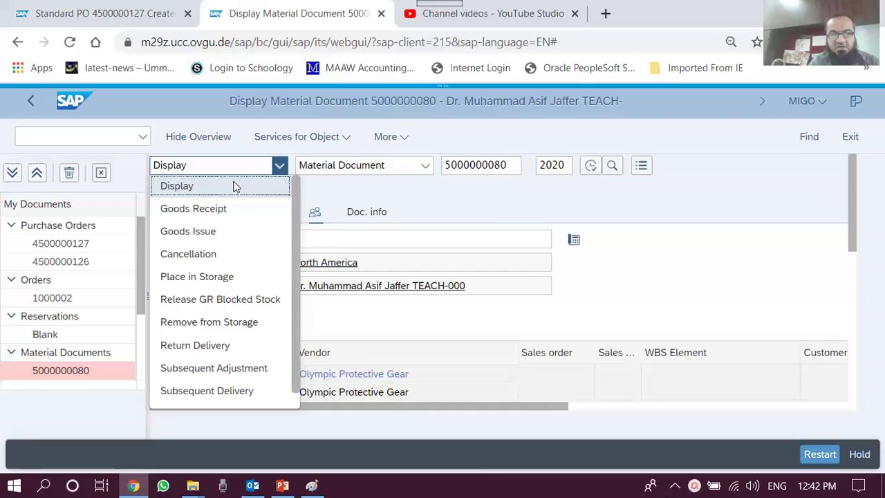
pyautogui.click(234, 185)
pyautogui.click(373, 168)
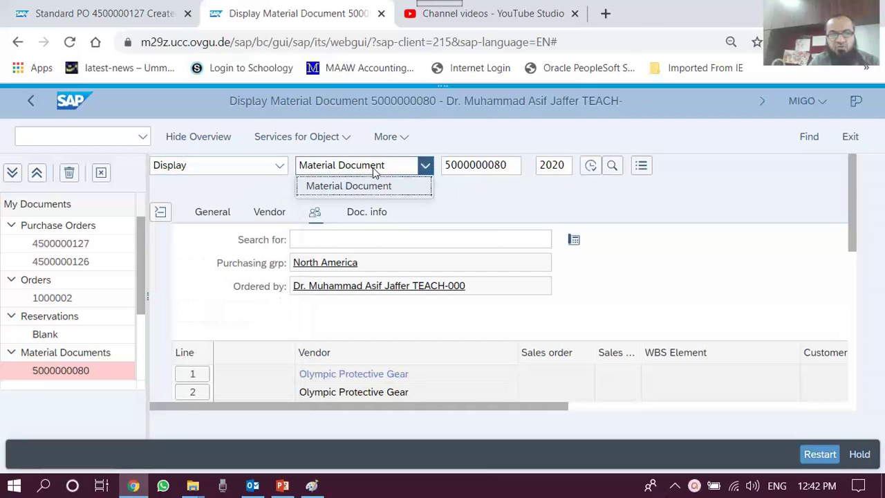
pyautogui.click(349, 185)
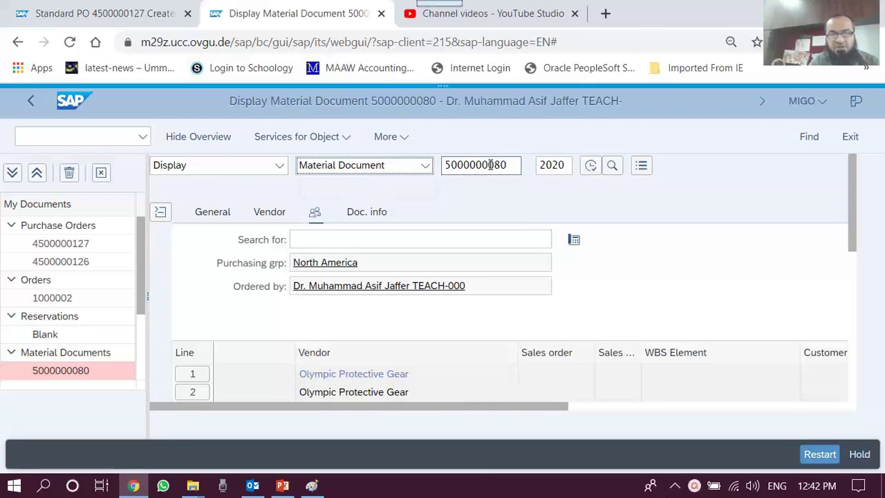
# Open the search for material documents and run it without selection criteria to list the available documents
pyautogui.moveTo(513, 166); pyautogui.dragTo(448, 168)
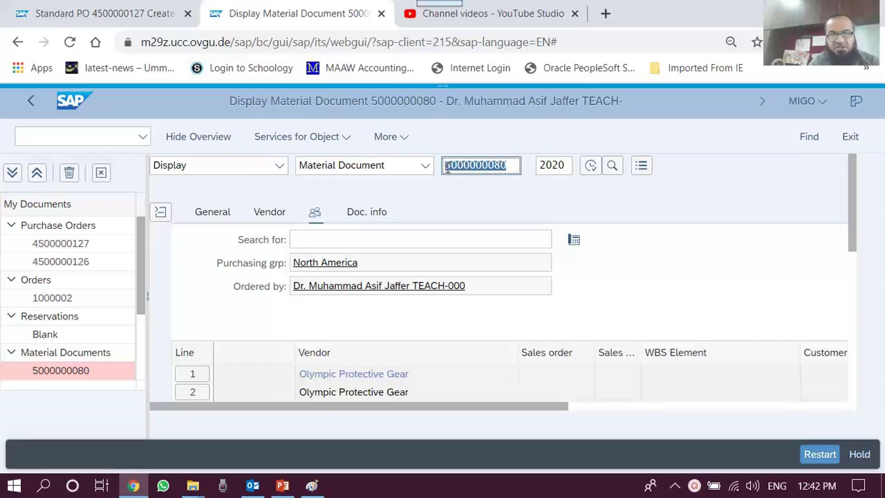
pyautogui.click(612, 166)
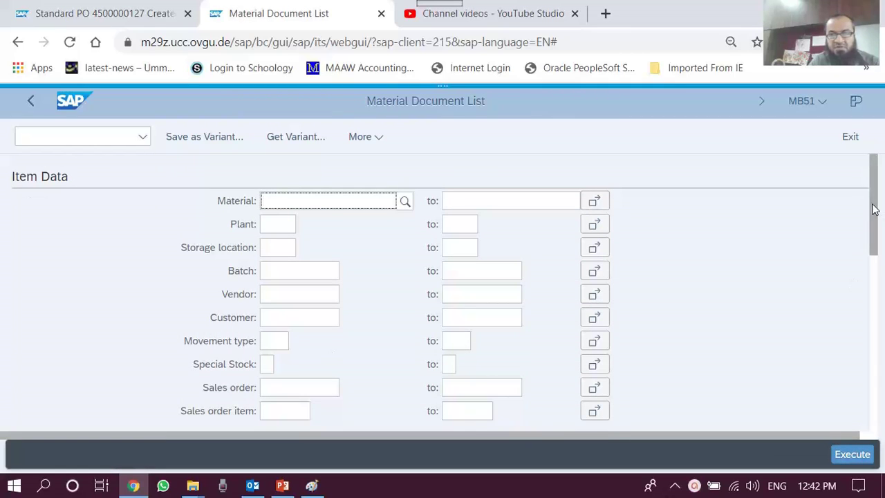
pyautogui.moveTo(871, 217); pyautogui.dragTo(881, 326)
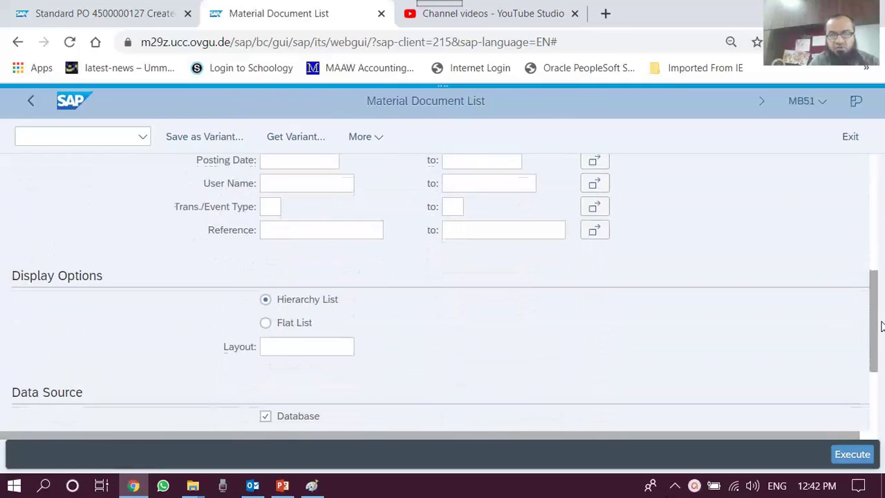
pyautogui.click(851, 453)
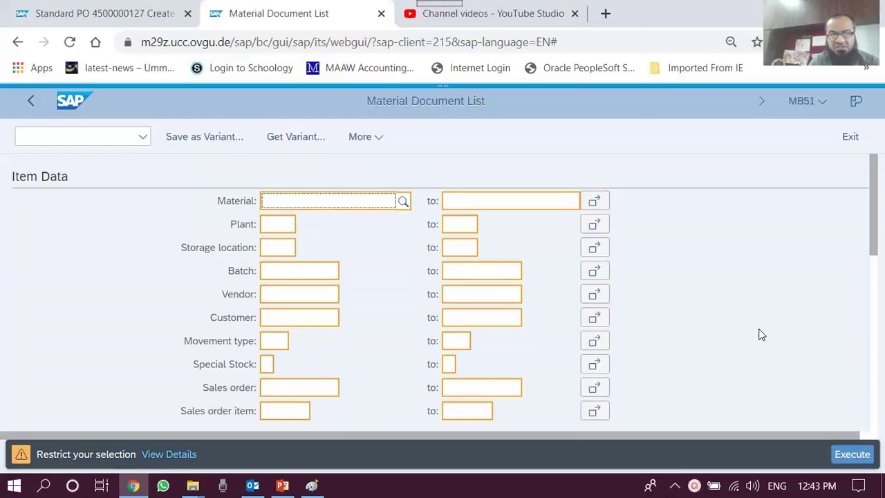
pyautogui.press('F3')
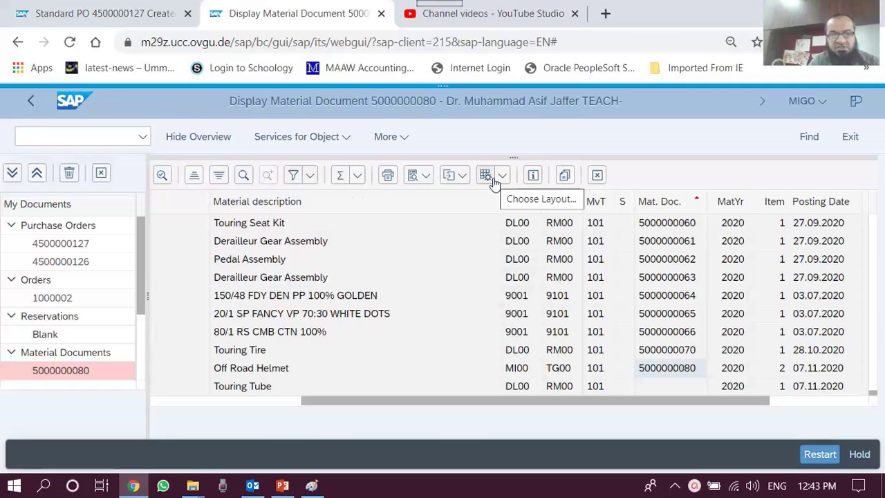
pyautogui.click(665, 260)
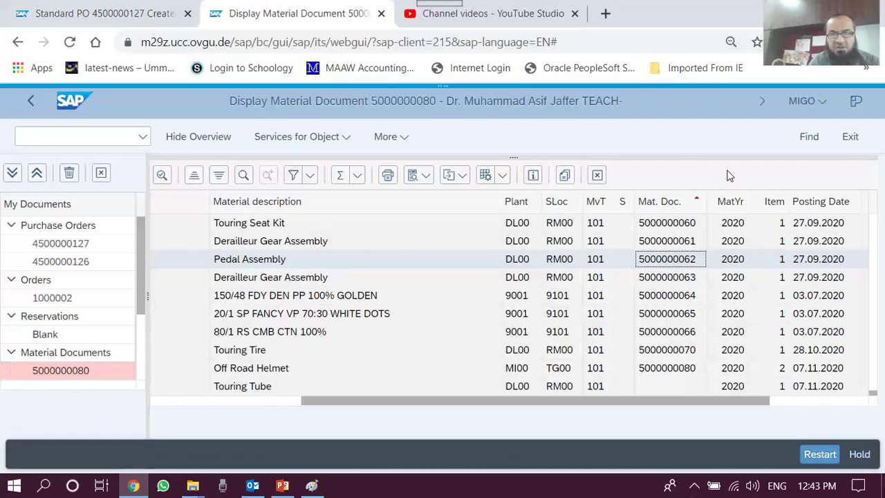
pyautogui.click(597, 177)
pyautogui.click(81, 373)
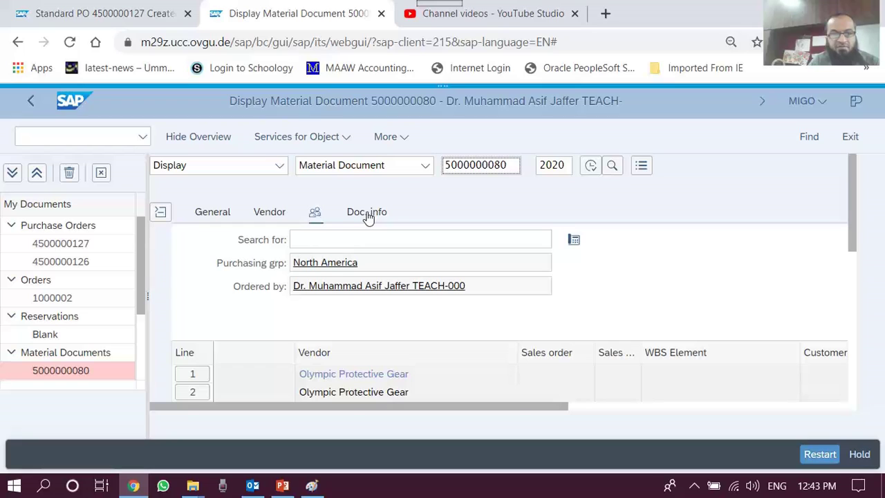
# Review the item overview's material short text, quantity and storage location columns for both lines of the document
pyautogui.click(854, 196)
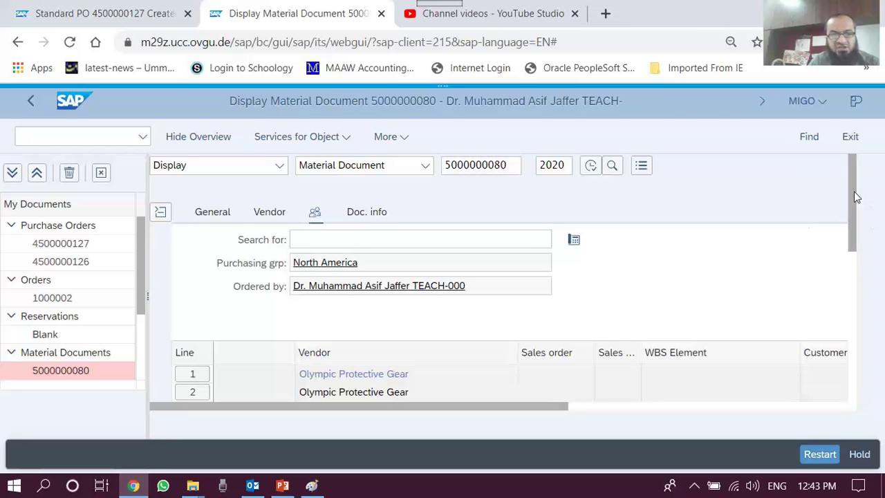
pyautogui.moveTo(854, 197); pyautogui.dragTo(852, 257)
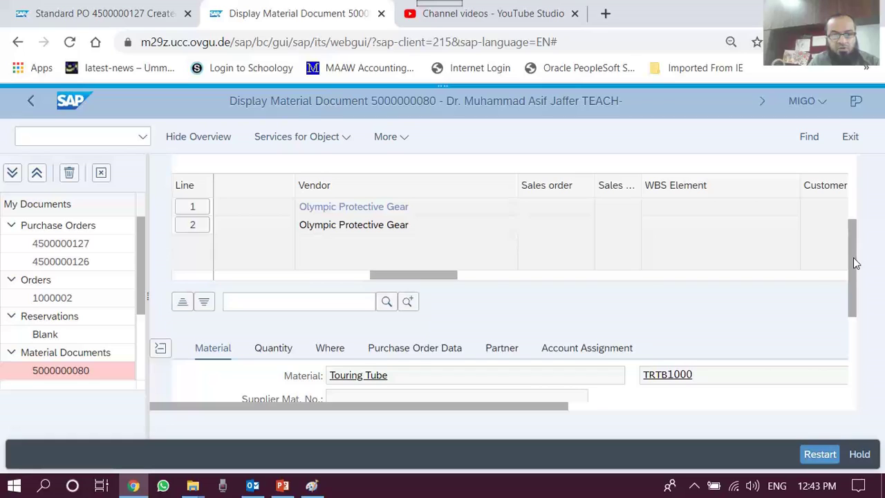
pyautogui.moveTo(383, 279); pyautogui.dragTo(214, 283)
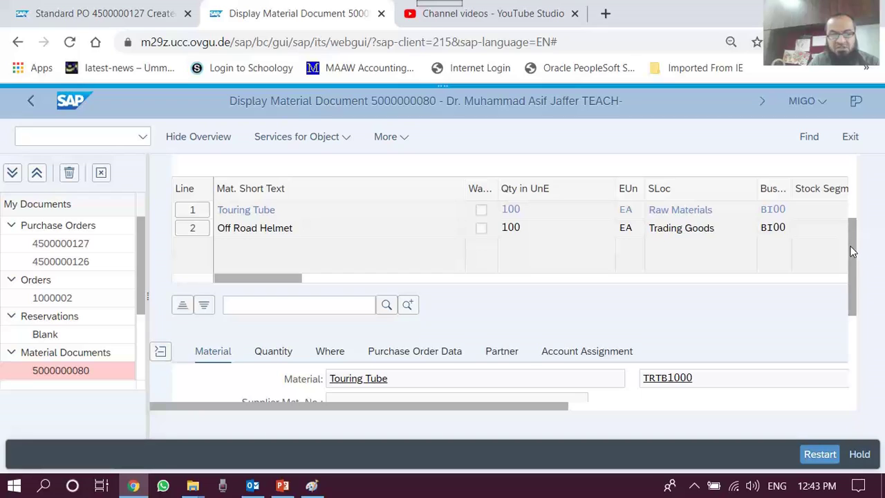
pyautogui.moveTo(850, 246)
pyautogui.mouseDown()
pyautogui.moveTo(851, 278)
pyautogui.moveTo(852, 250)
pyautogui.mouseUp()
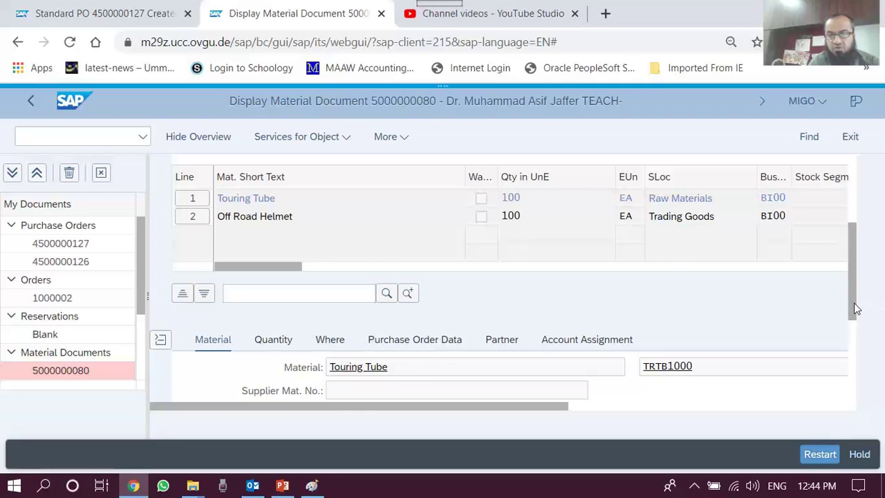
pyautogui.moveTo(855, 308); pyautogui.dragTo(847, 226)
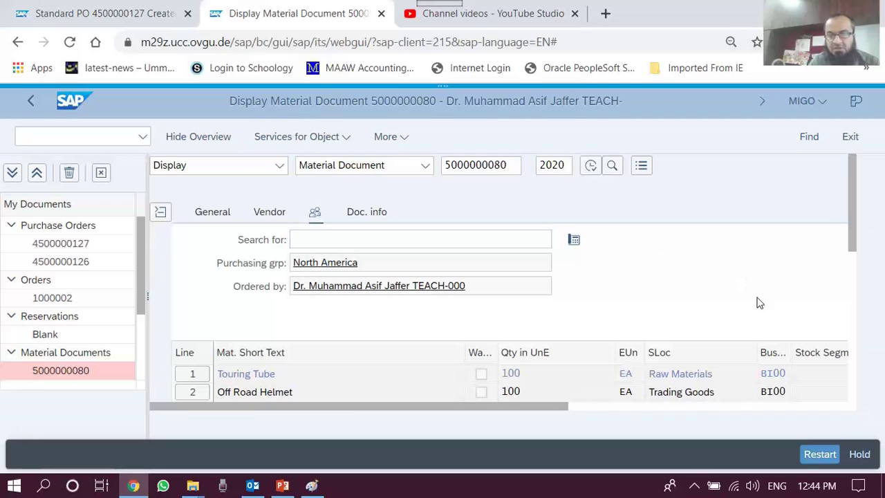
pyautogui.click(697, 487)
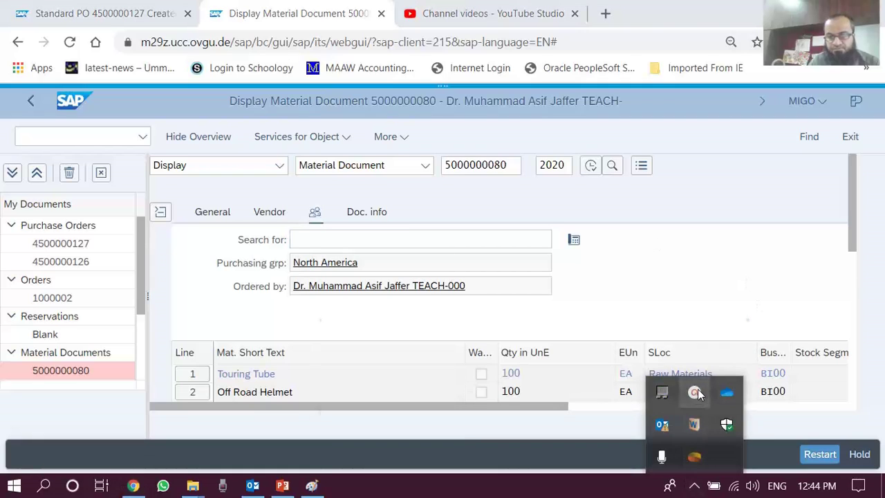